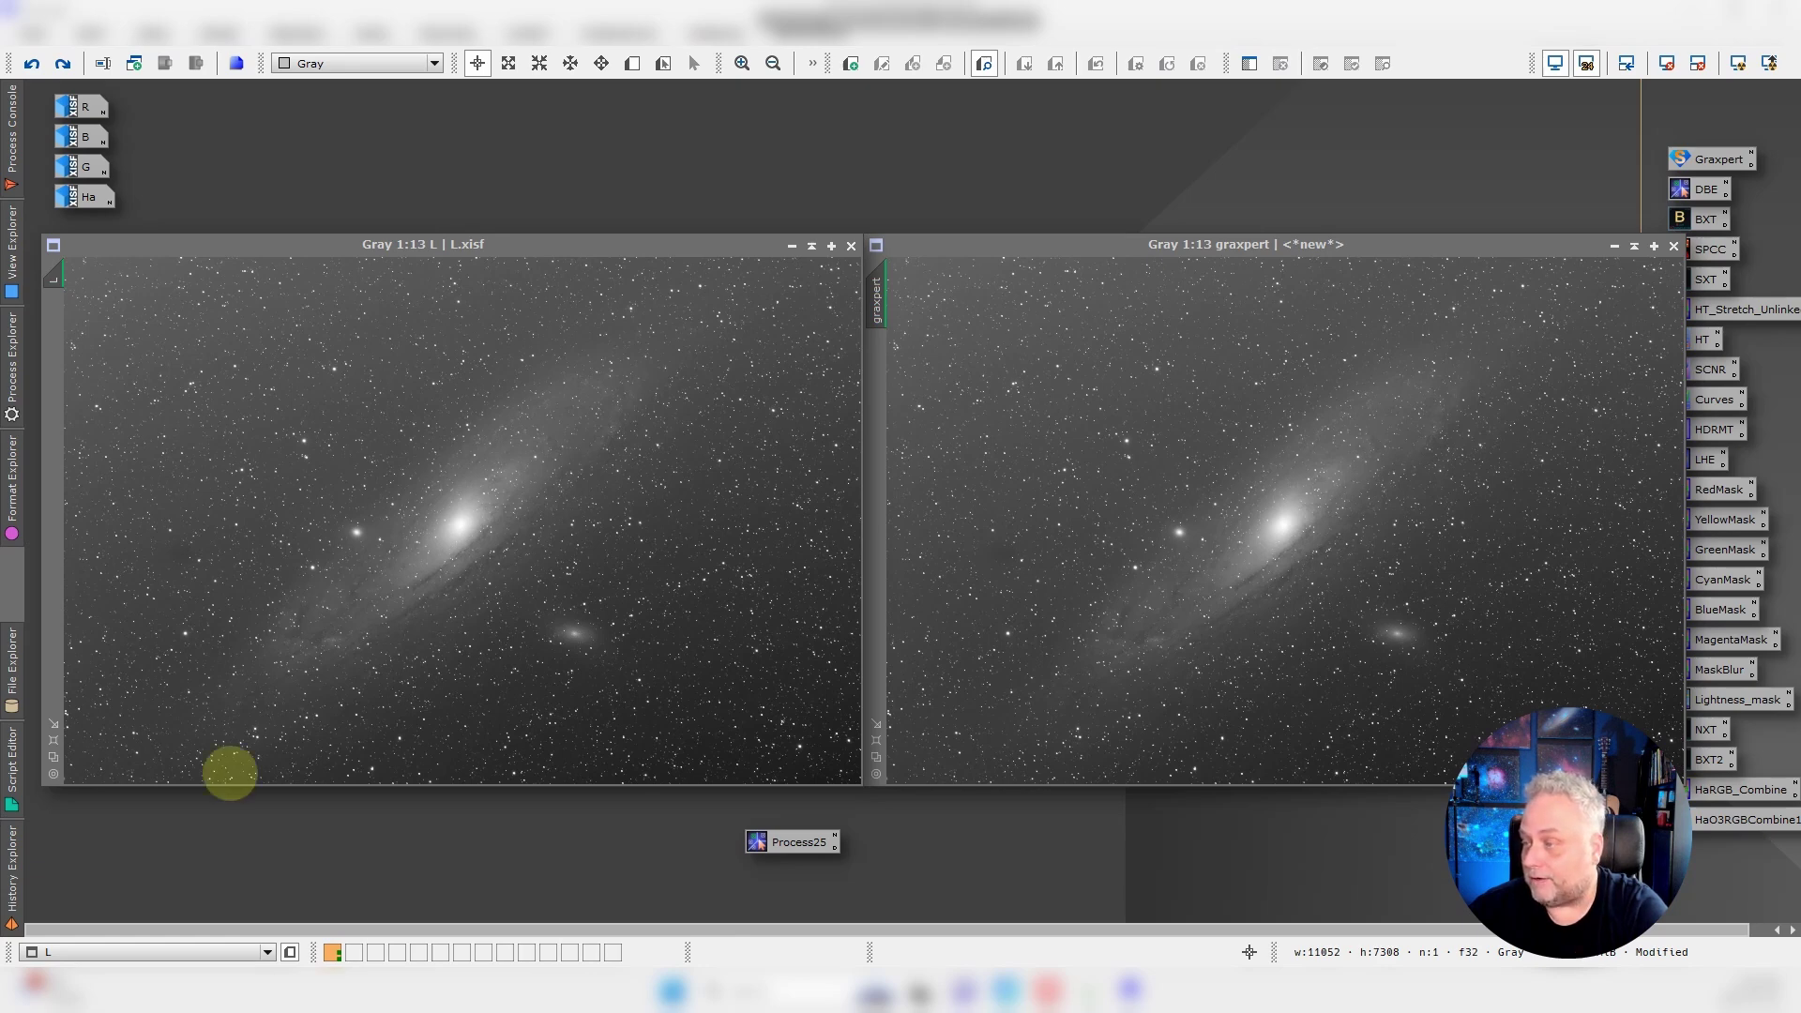
- Make the L.xisf luminance image the active view, after glancing at the graxpert image
click(490, 251)
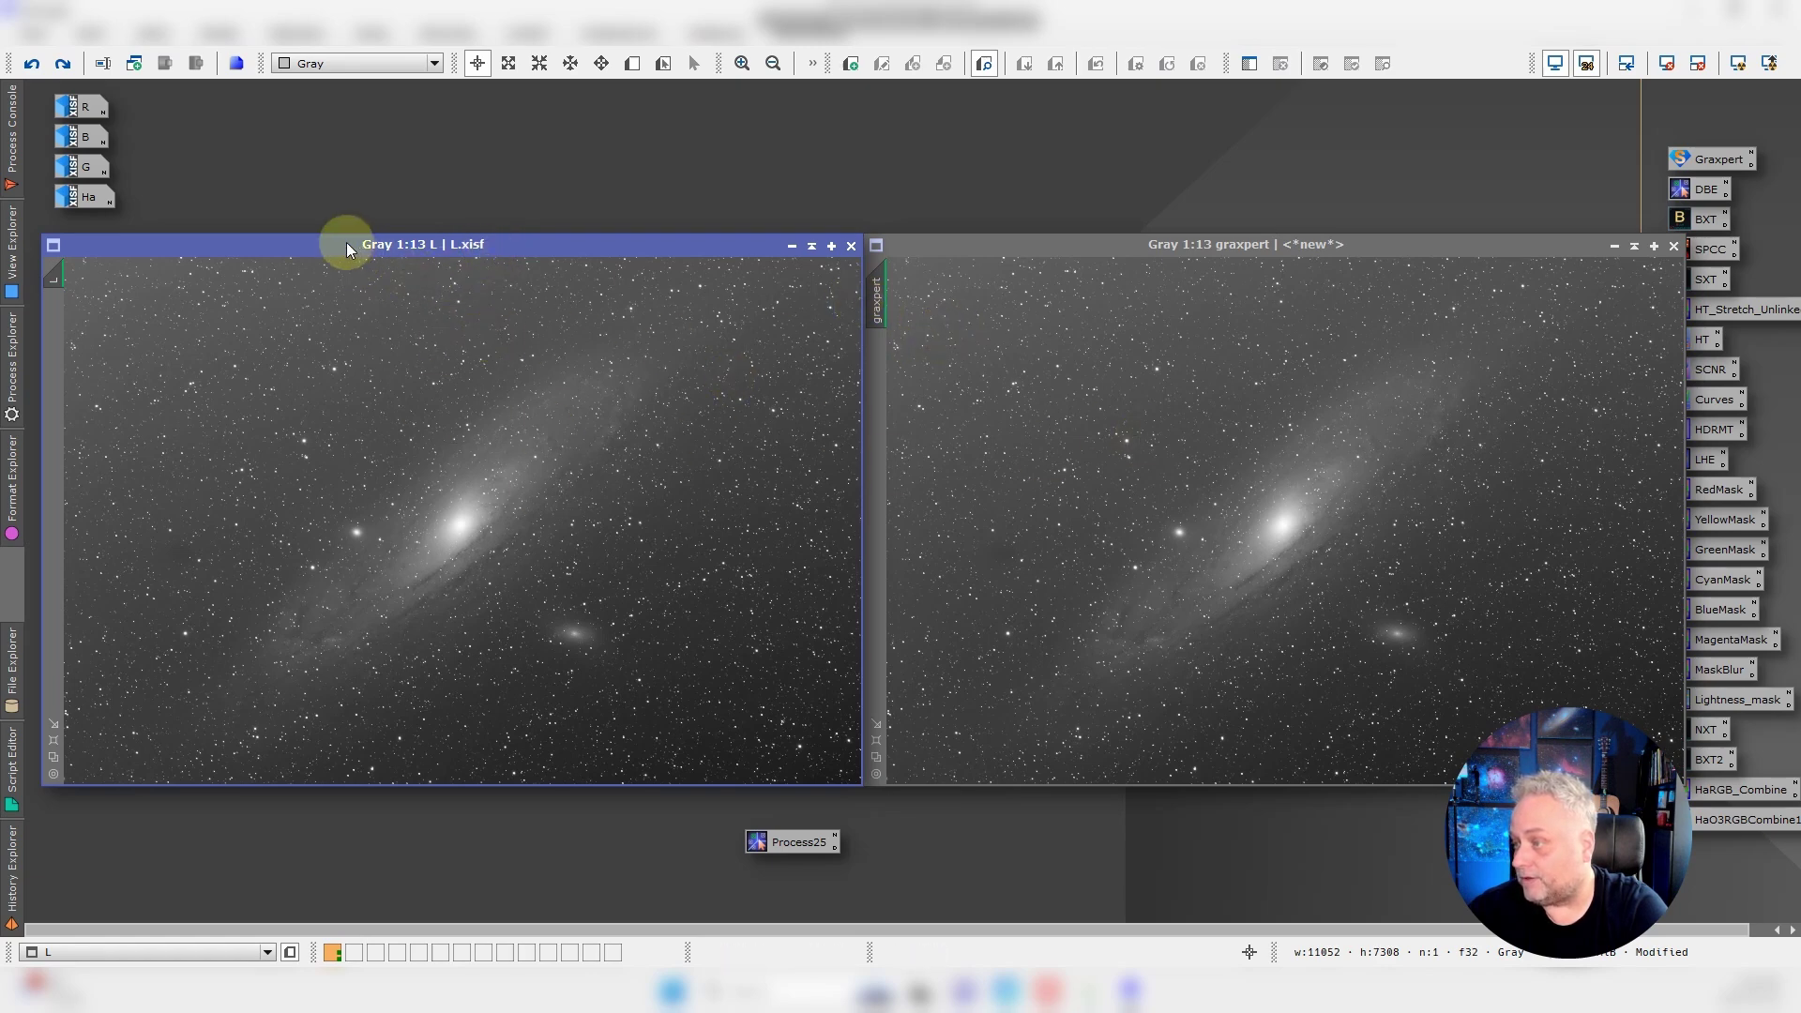
click(872, 294)
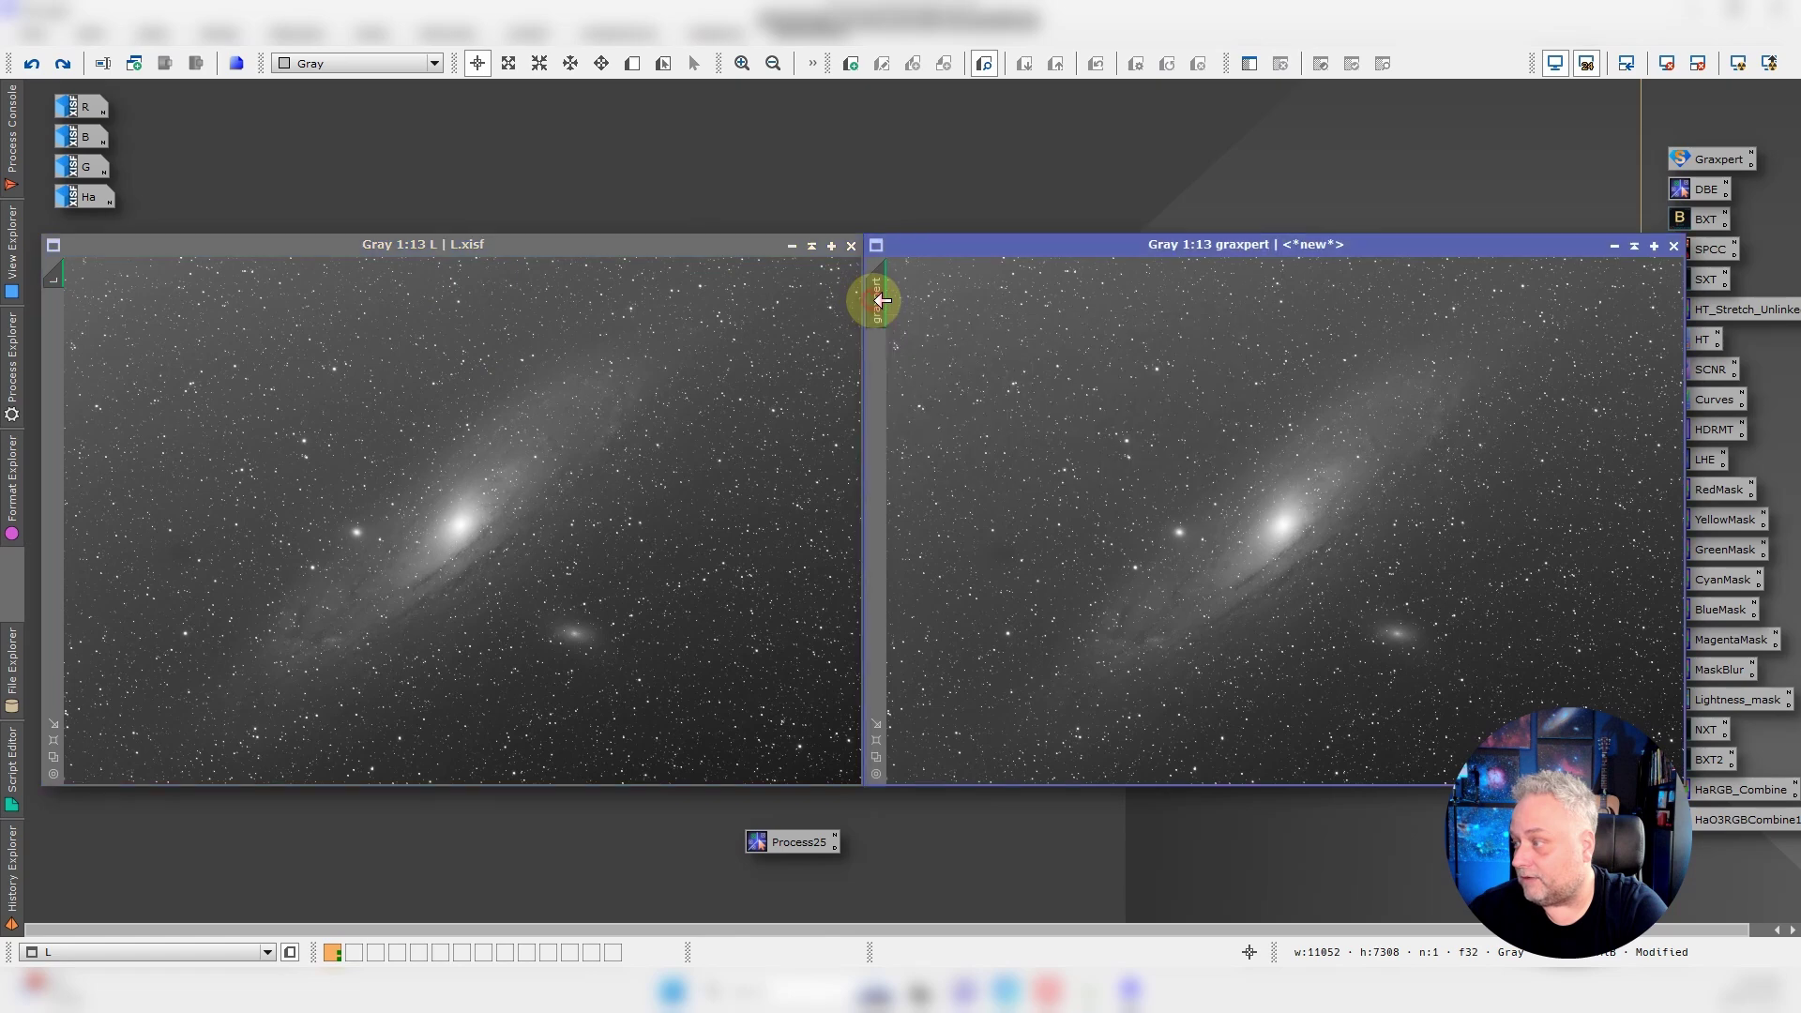
click(574, 246)
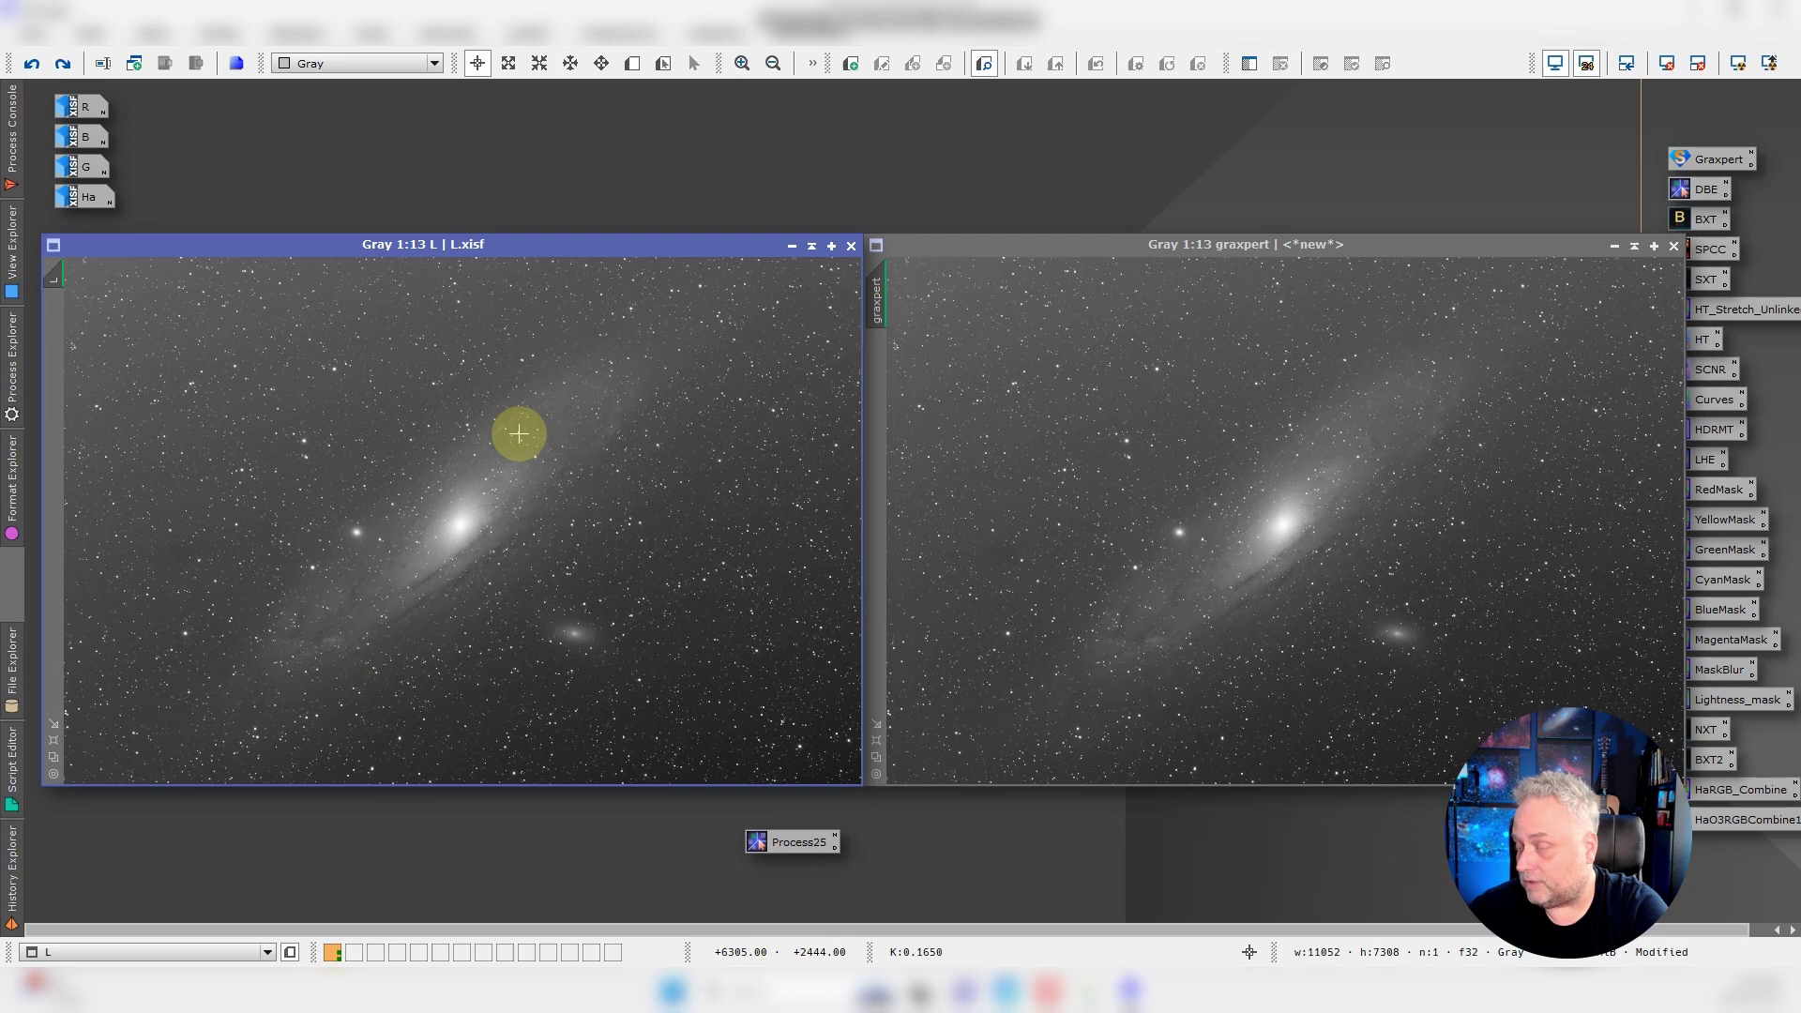
- Run DynamicBackgroundExtraction on L with Discard background model unchecked, producing L_background
double_click(774, 840)
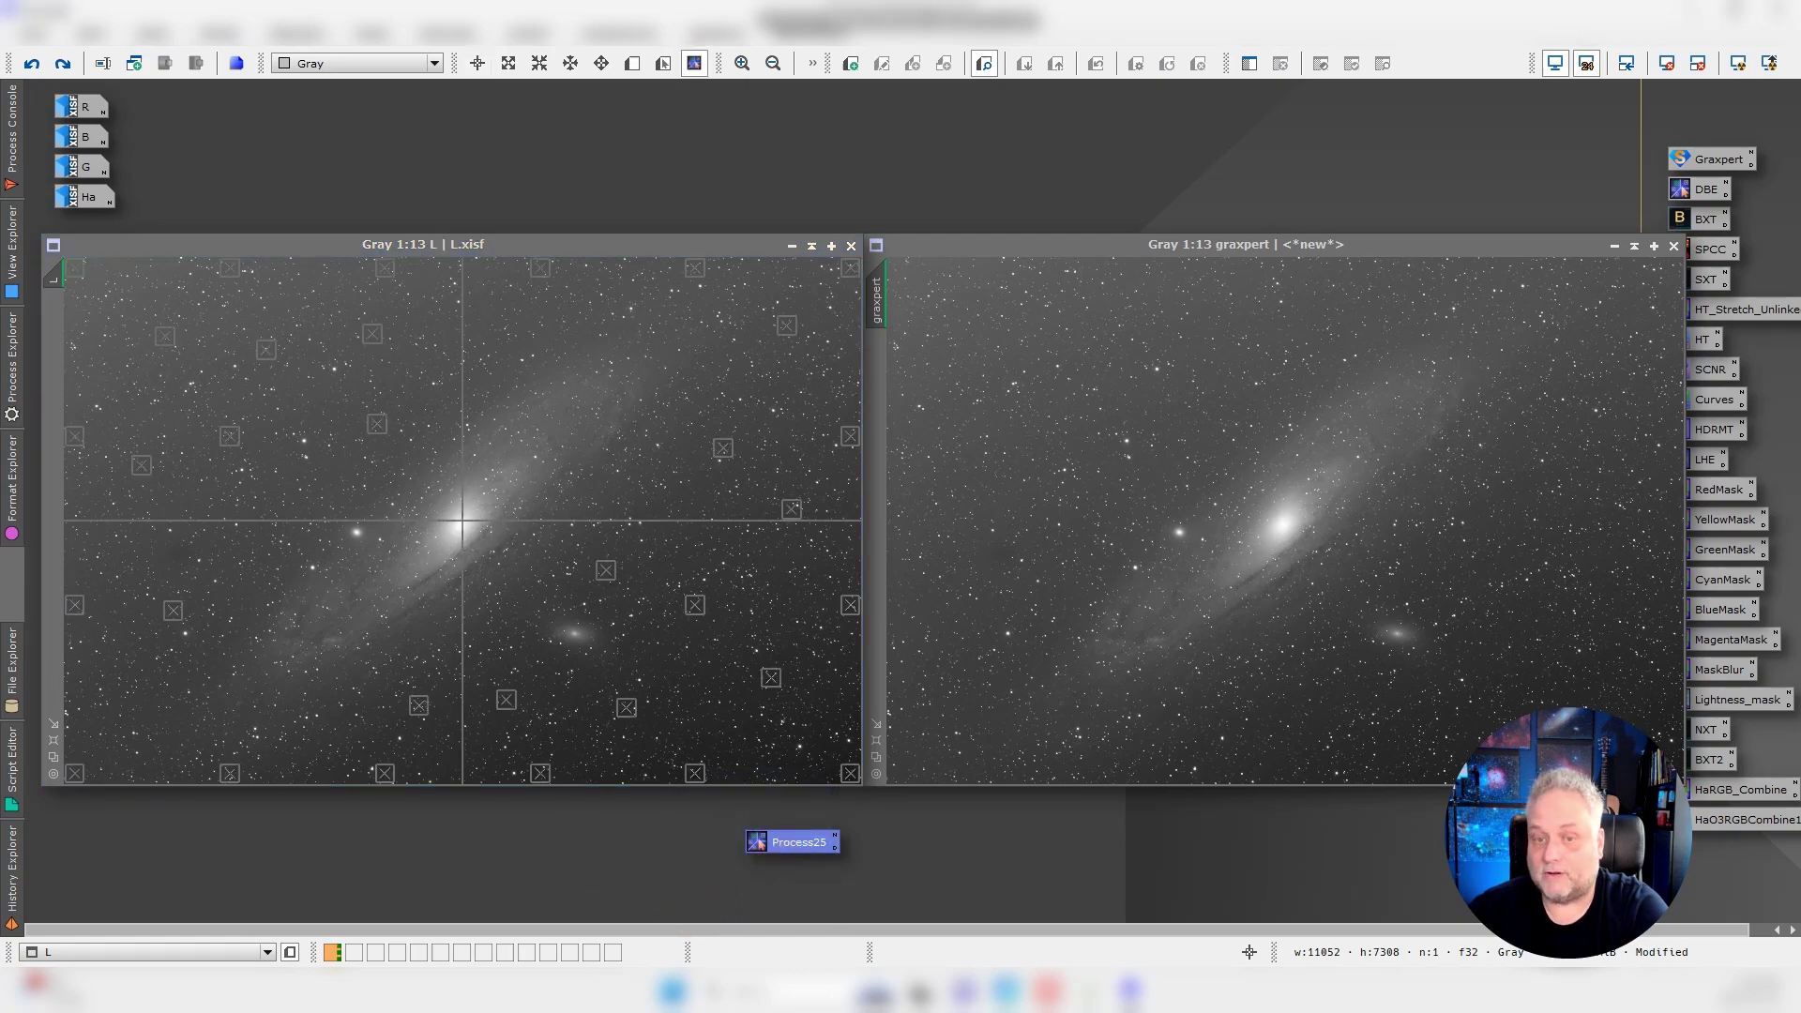
drag(1217, 539, 1073, 155)
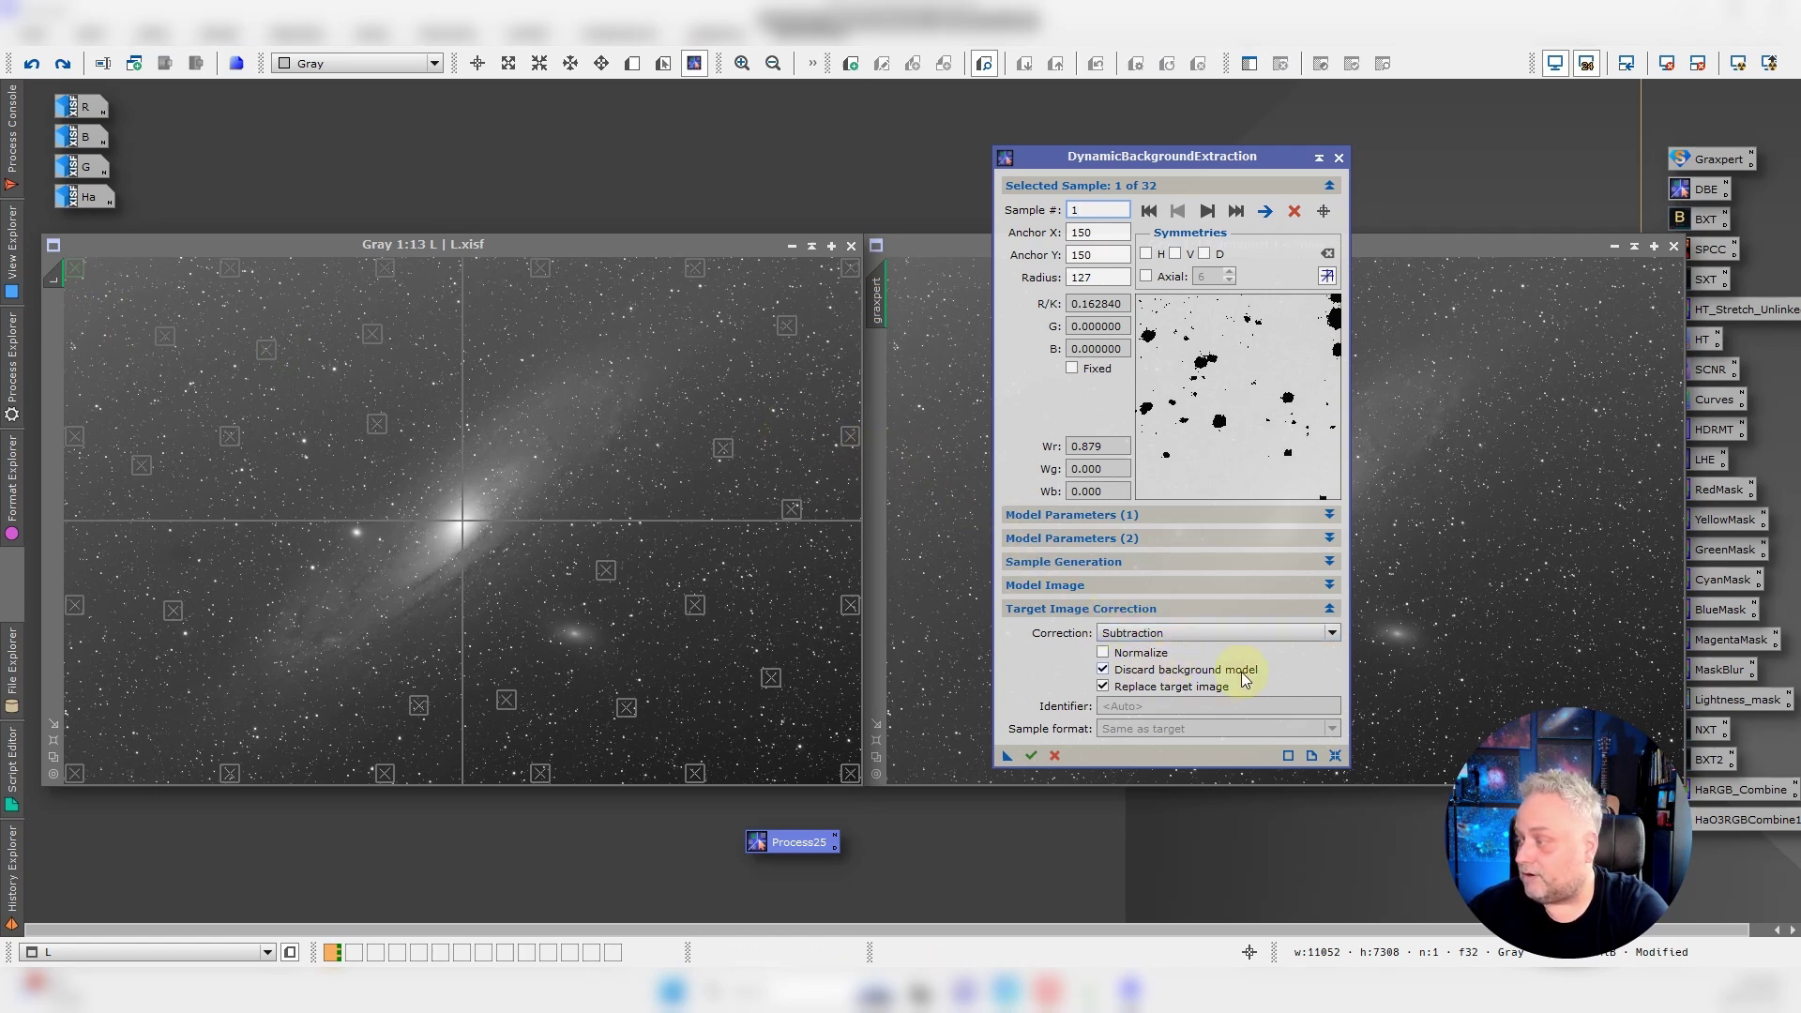
click(1131, 672)
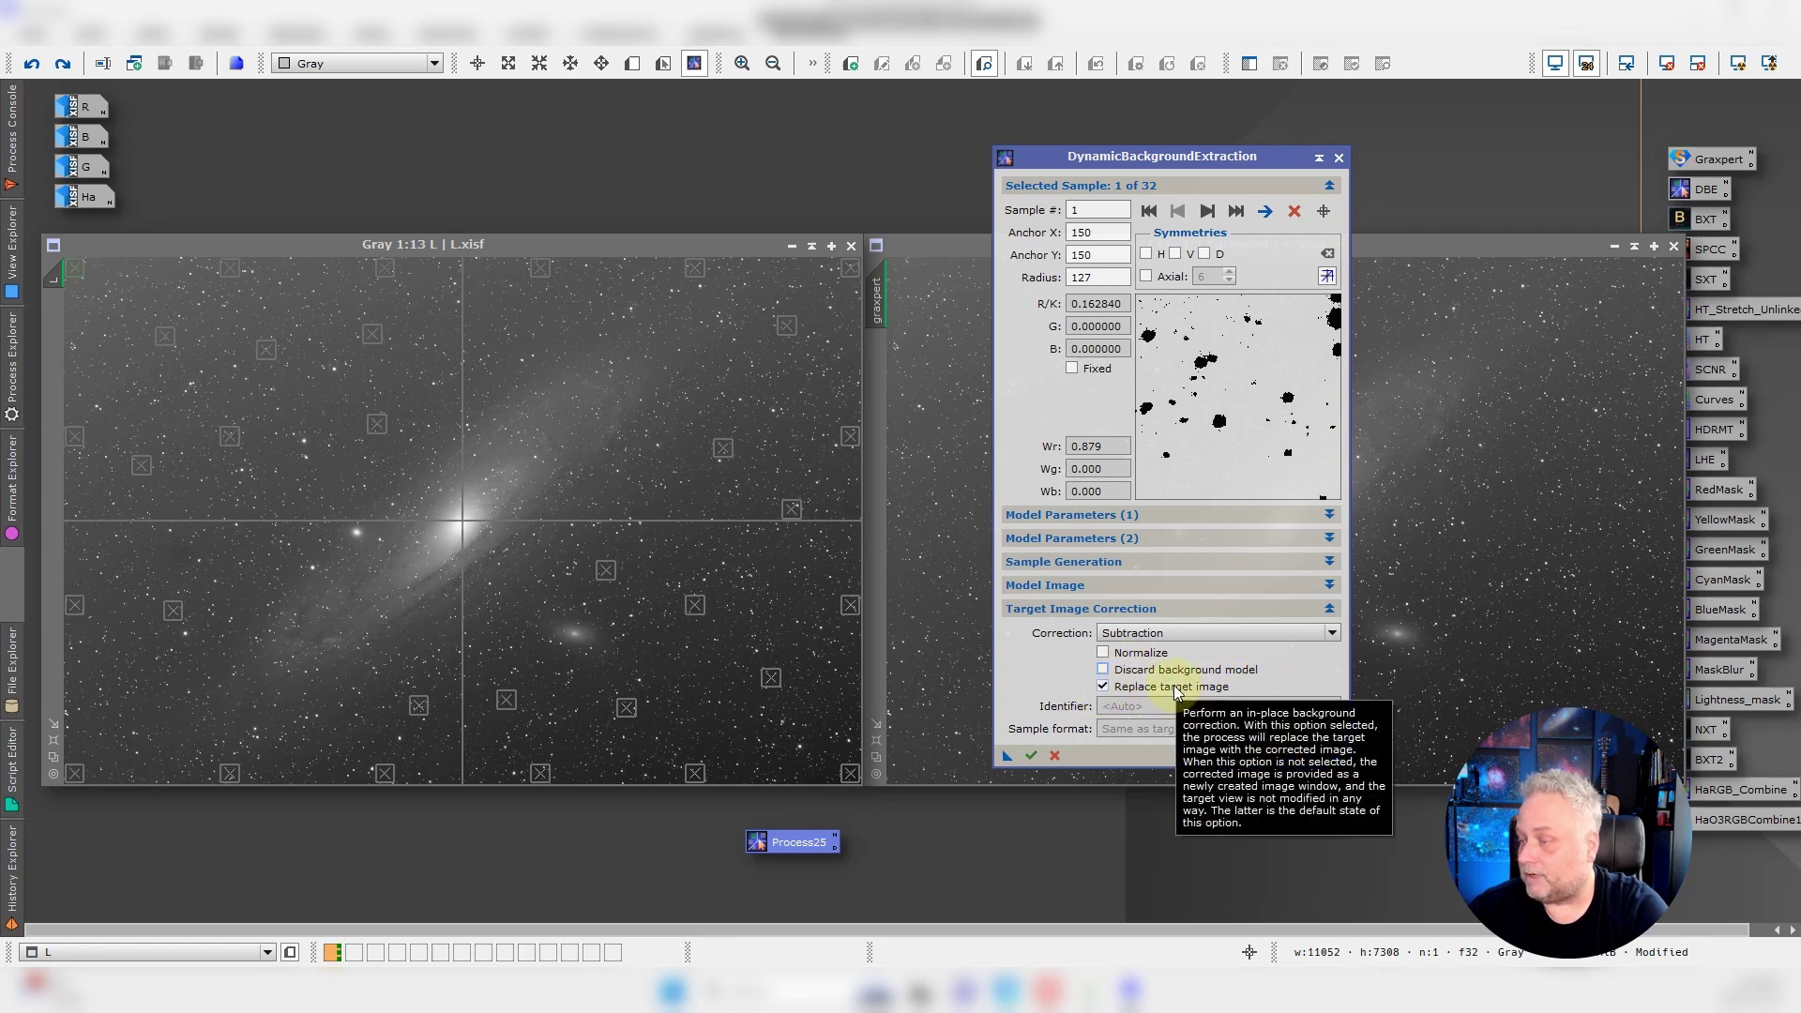
click(1031, 758)
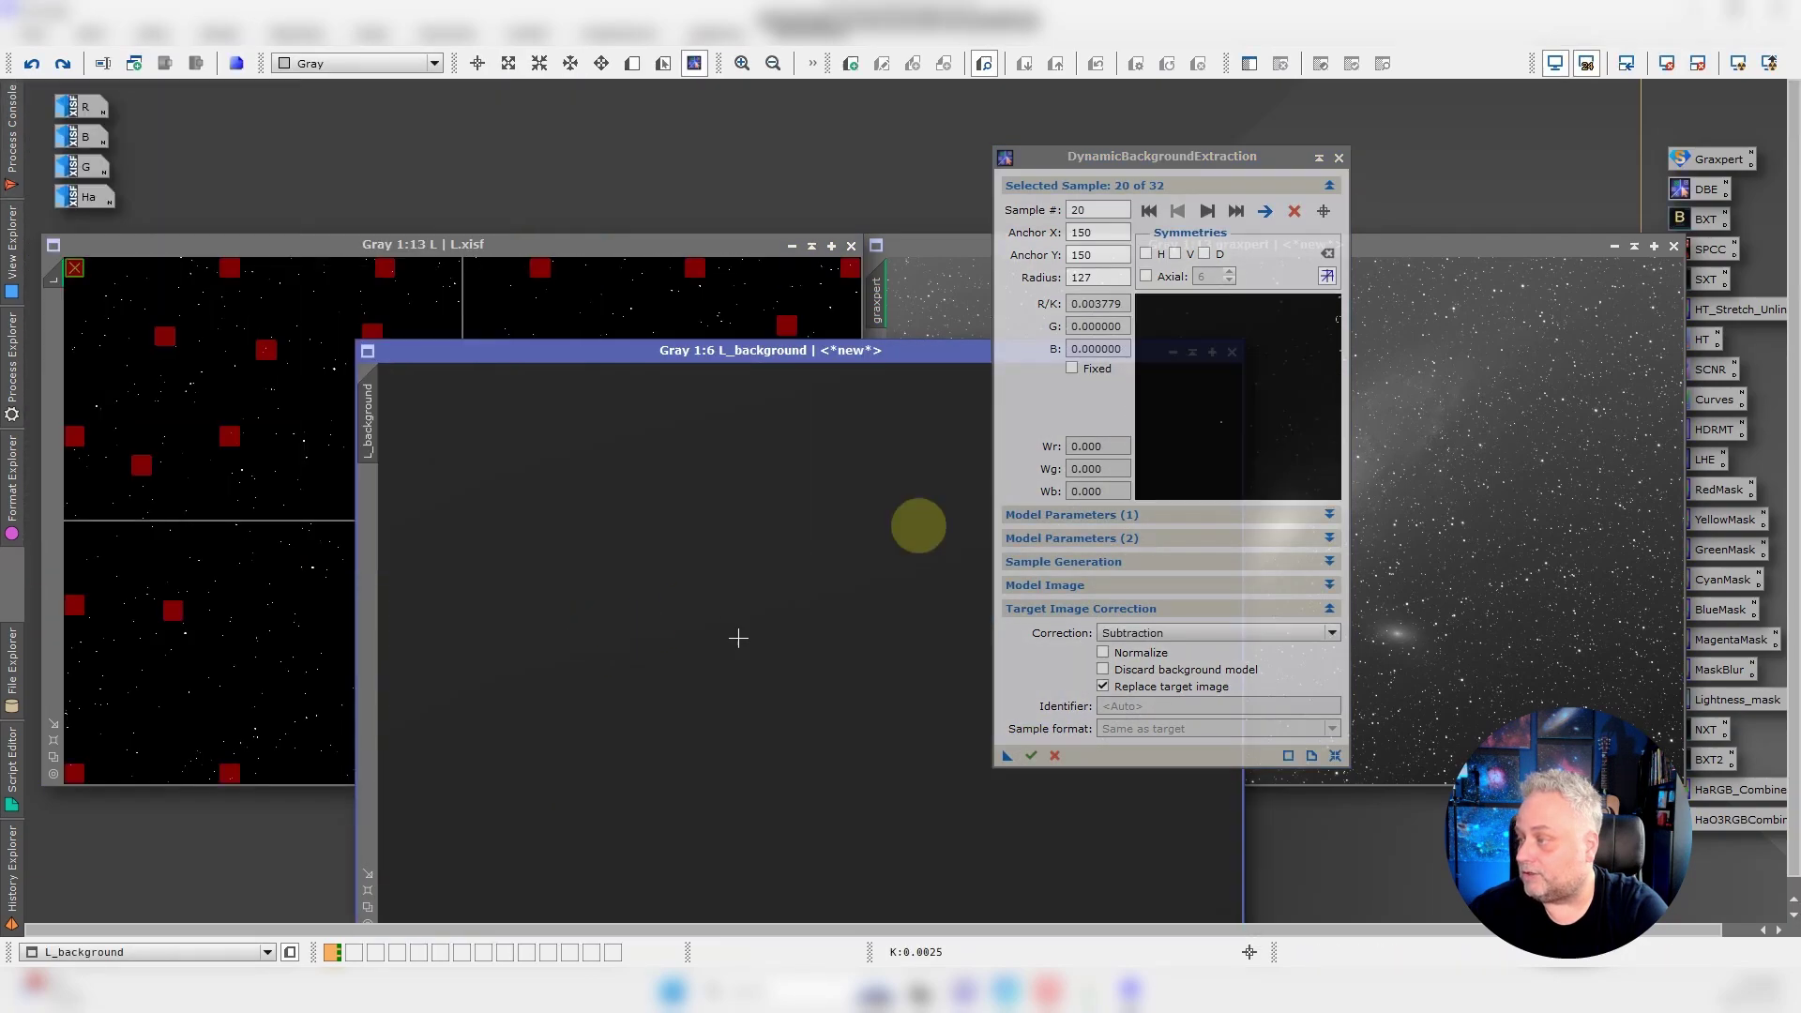
- End the DBE session, move L_background aside and auto-stretch it to show the gradient
click(1338, 159)
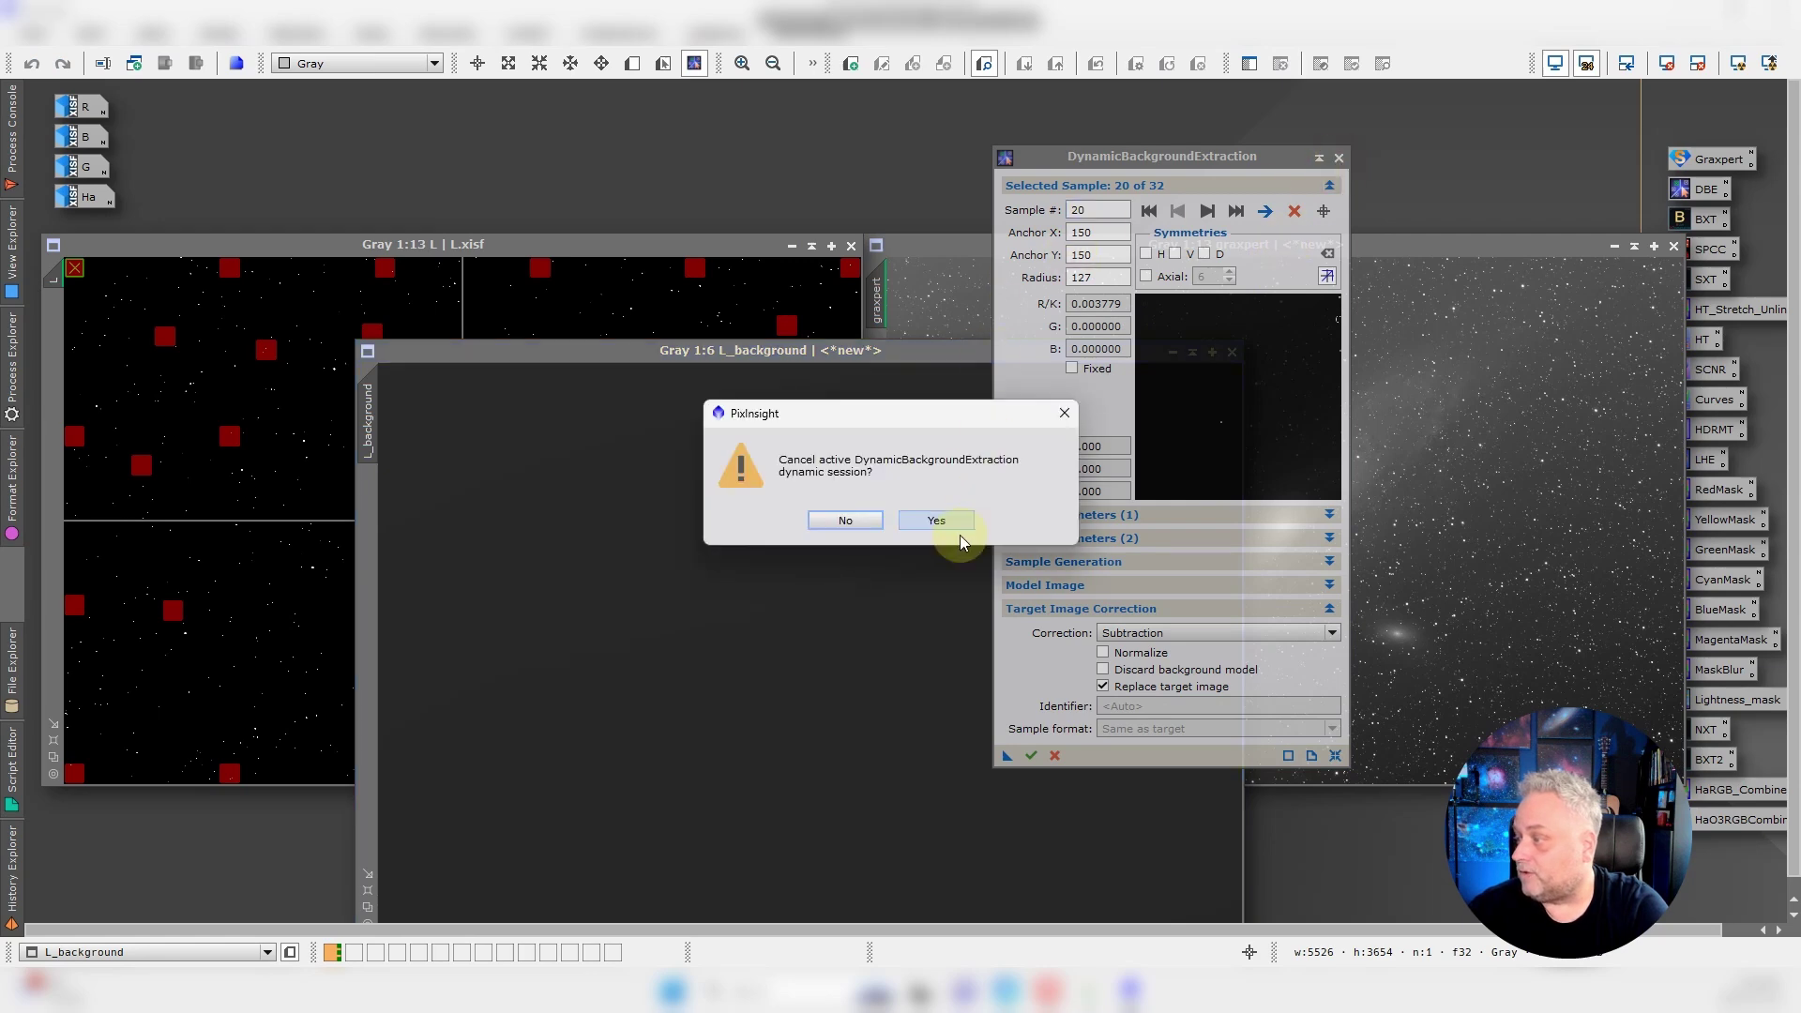
click(939, 522)
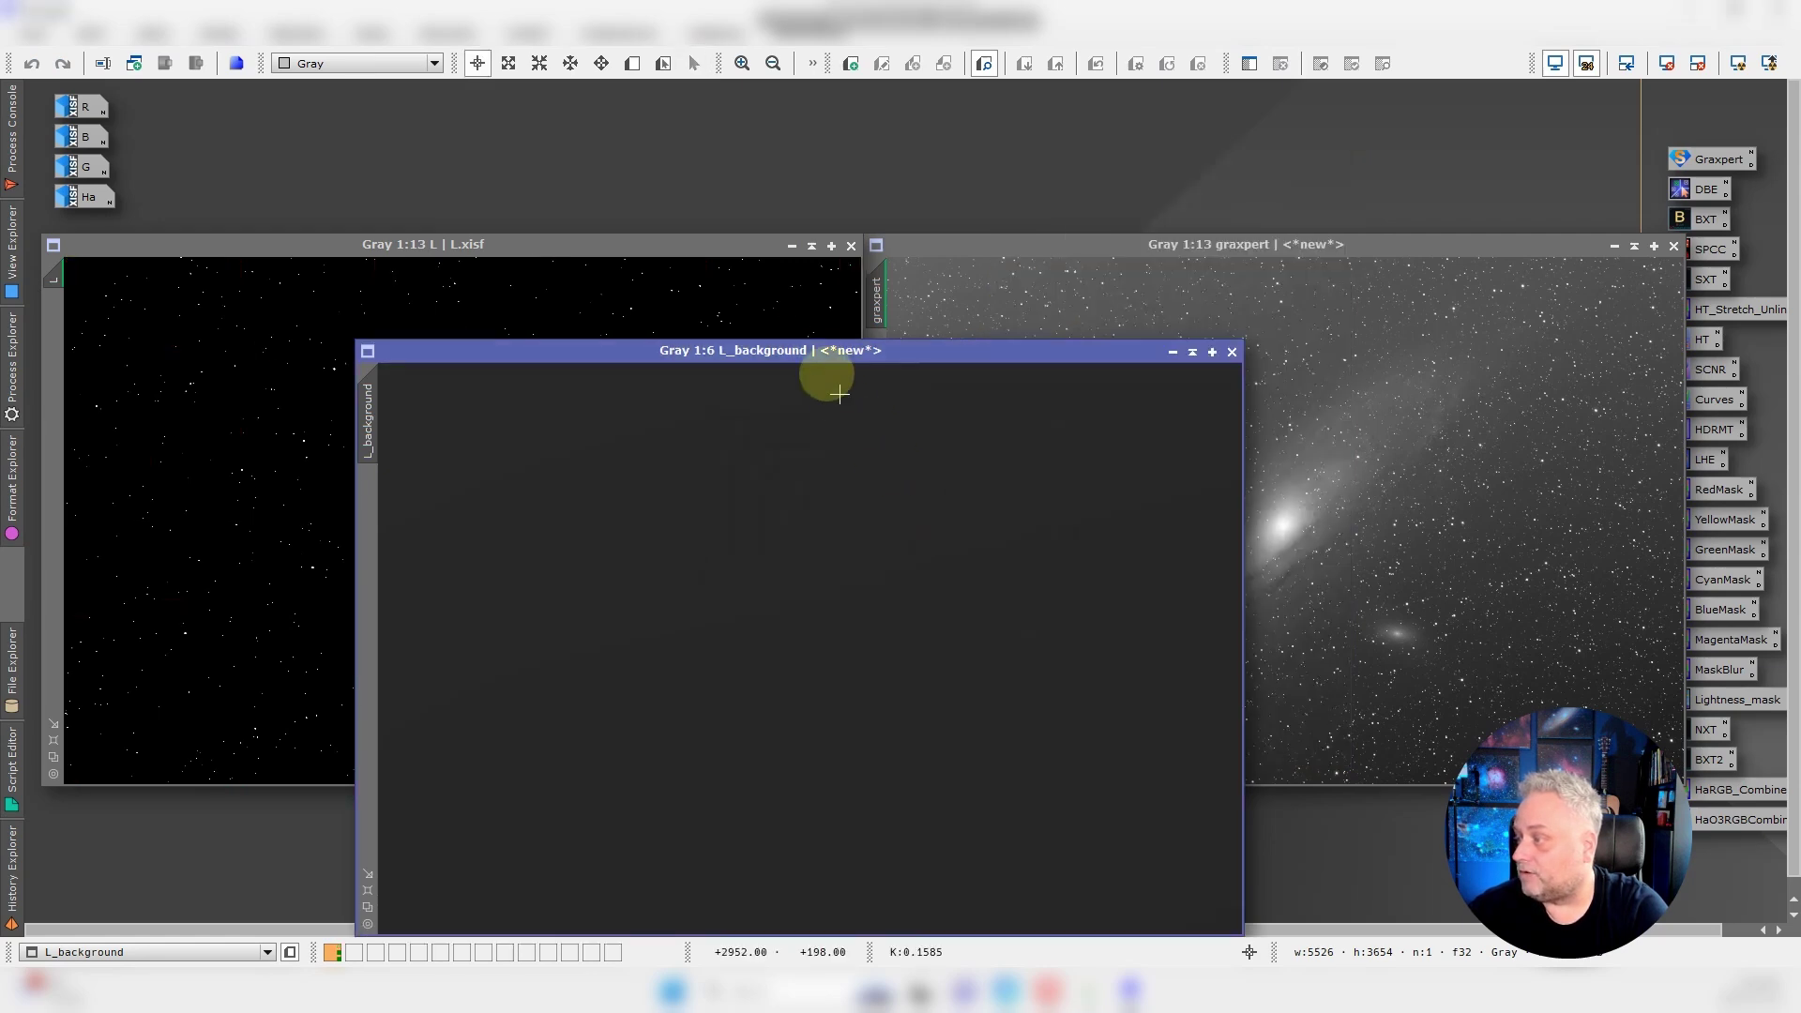
drag(825, 351, 903, 167)
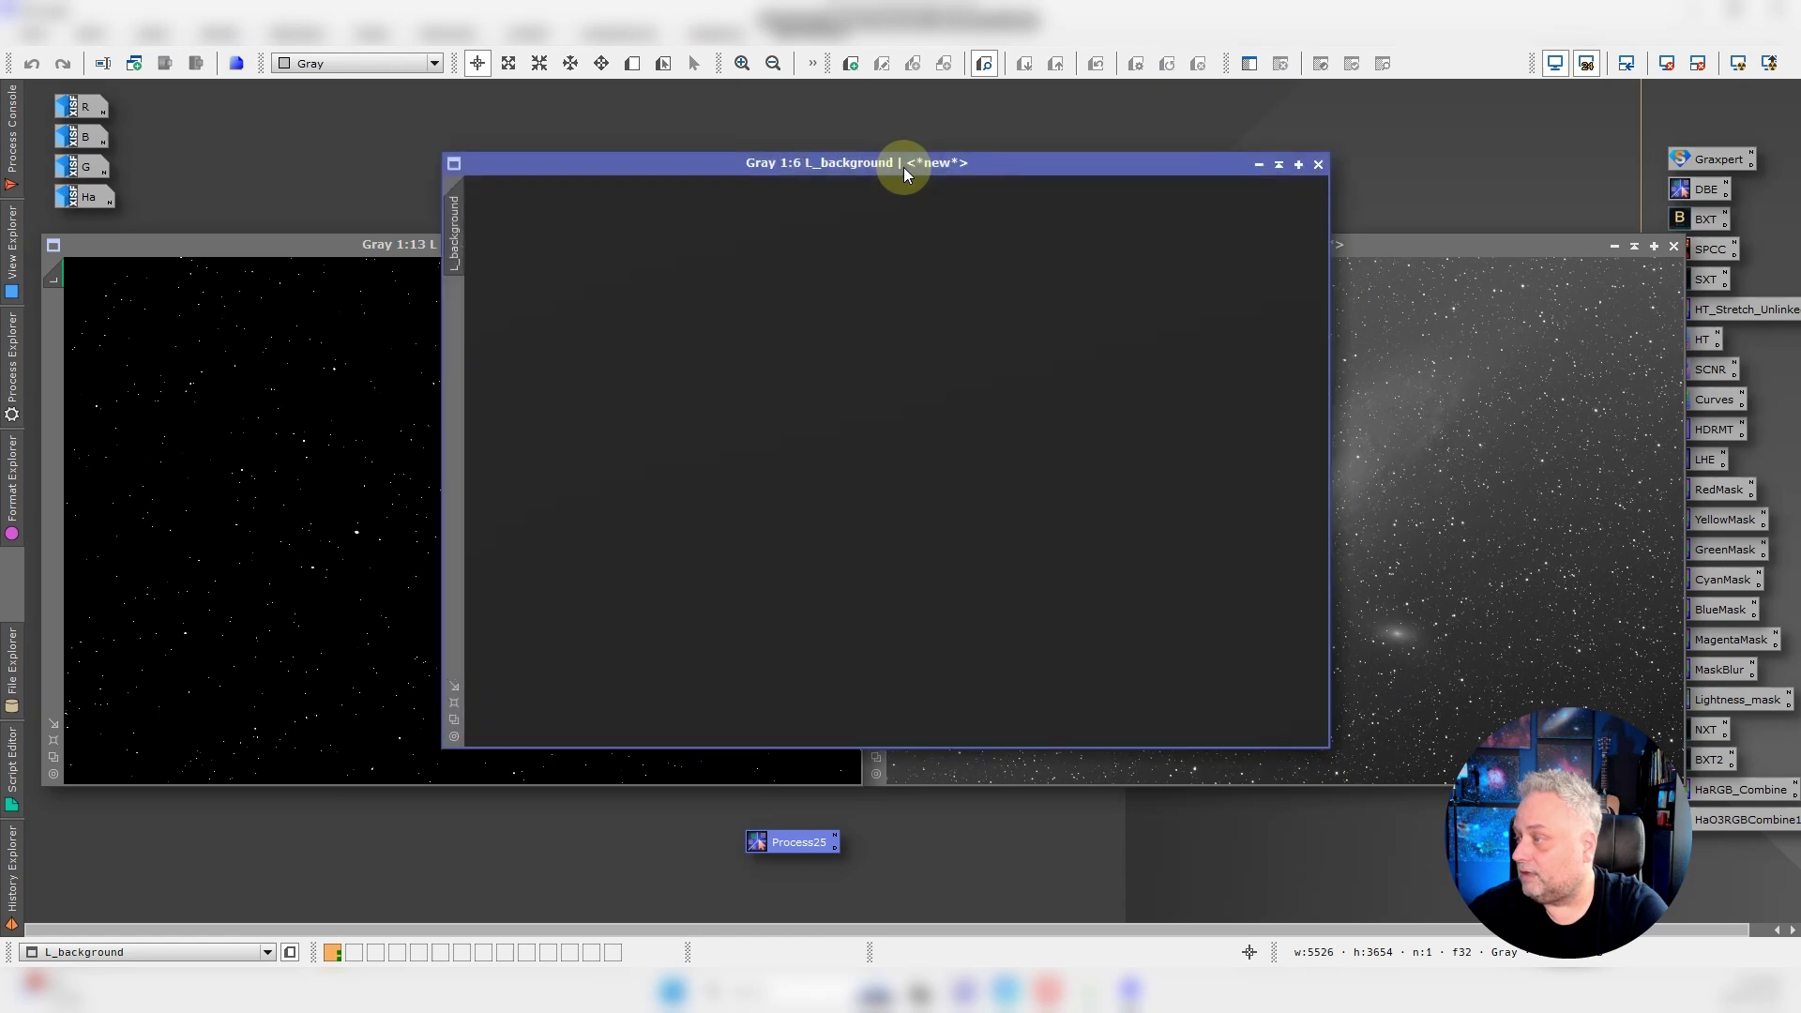
click(1739, 64)
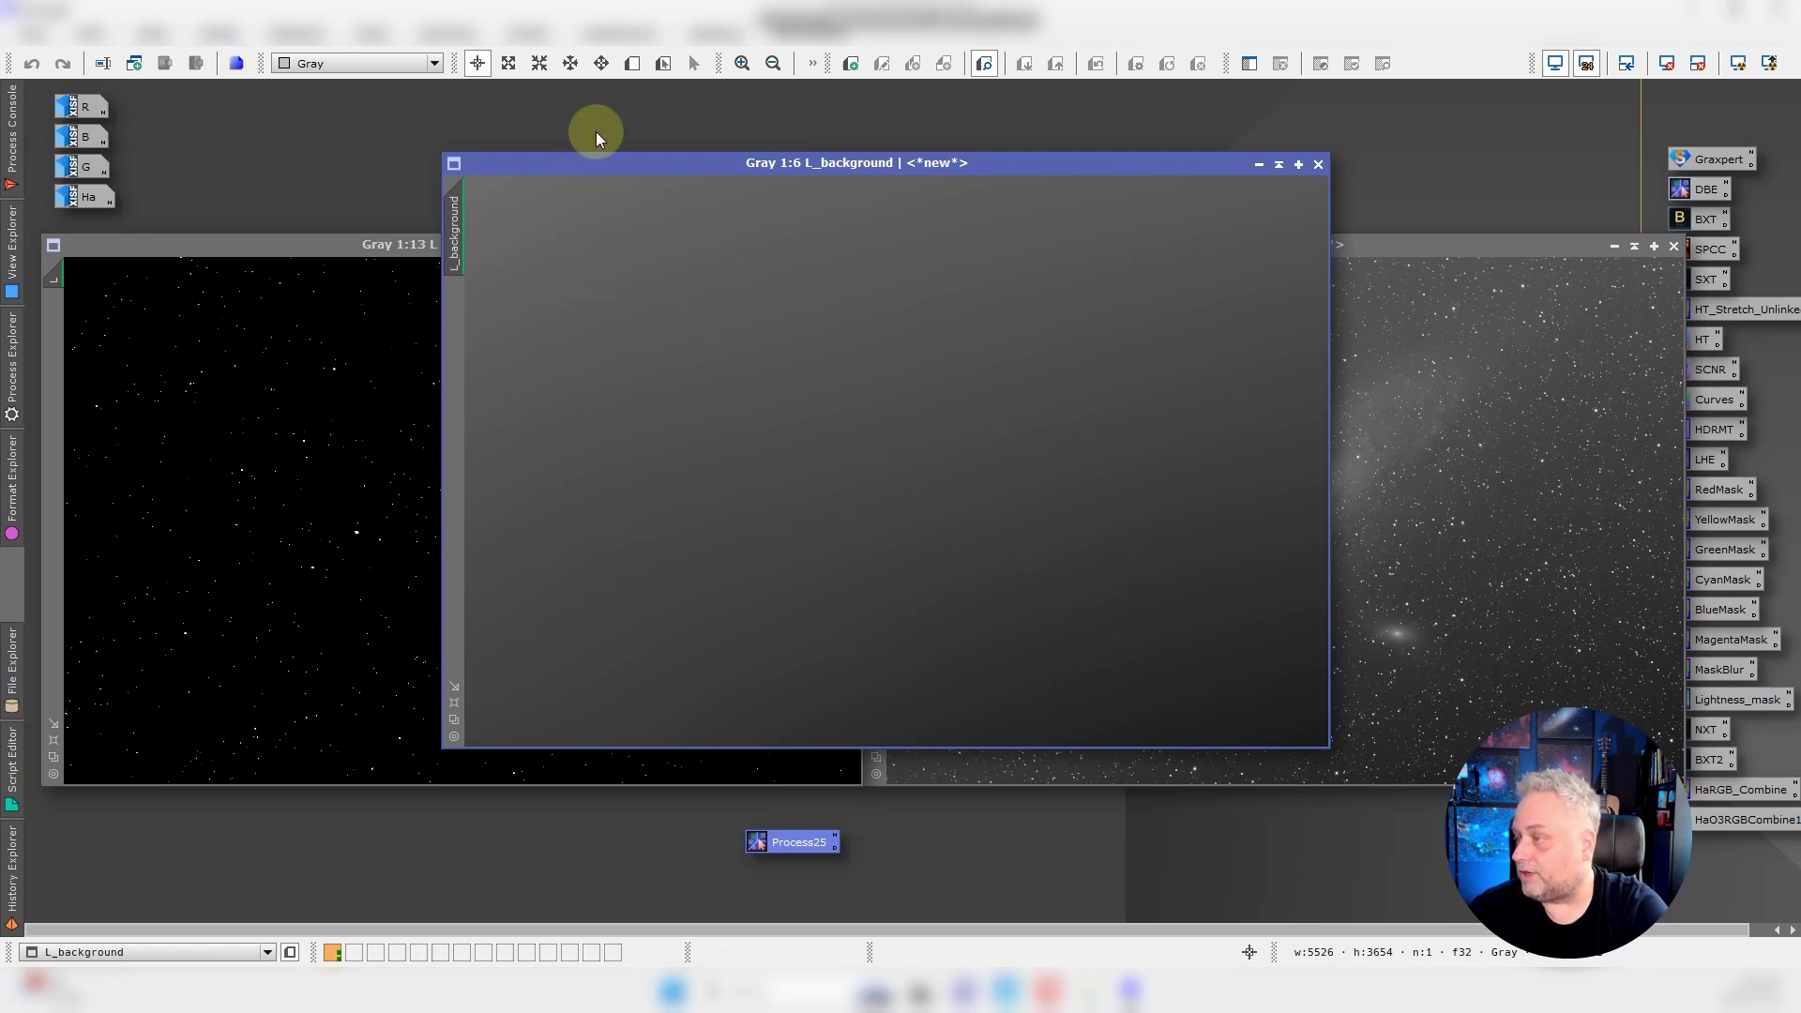
- Uncover the graxpert image and compare the corrected L image unstretched and auto-stretched
drag(581, 164, 302, 165)
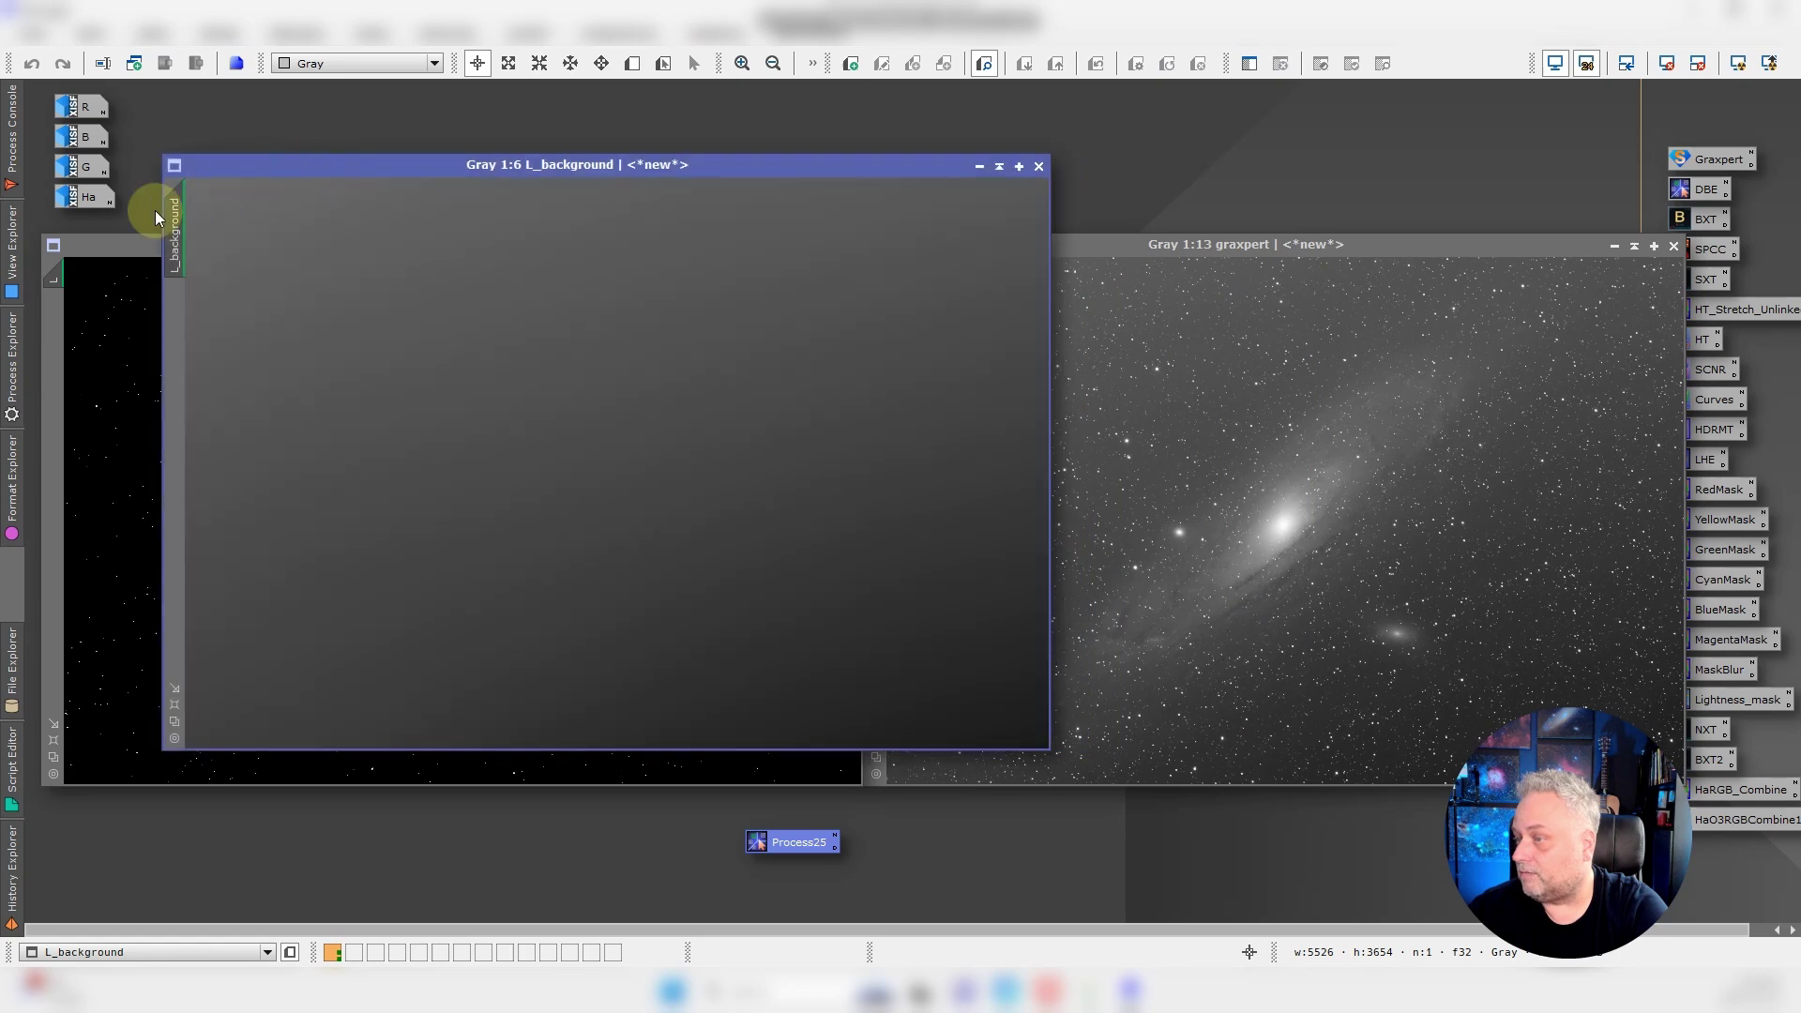
click(137, 247)
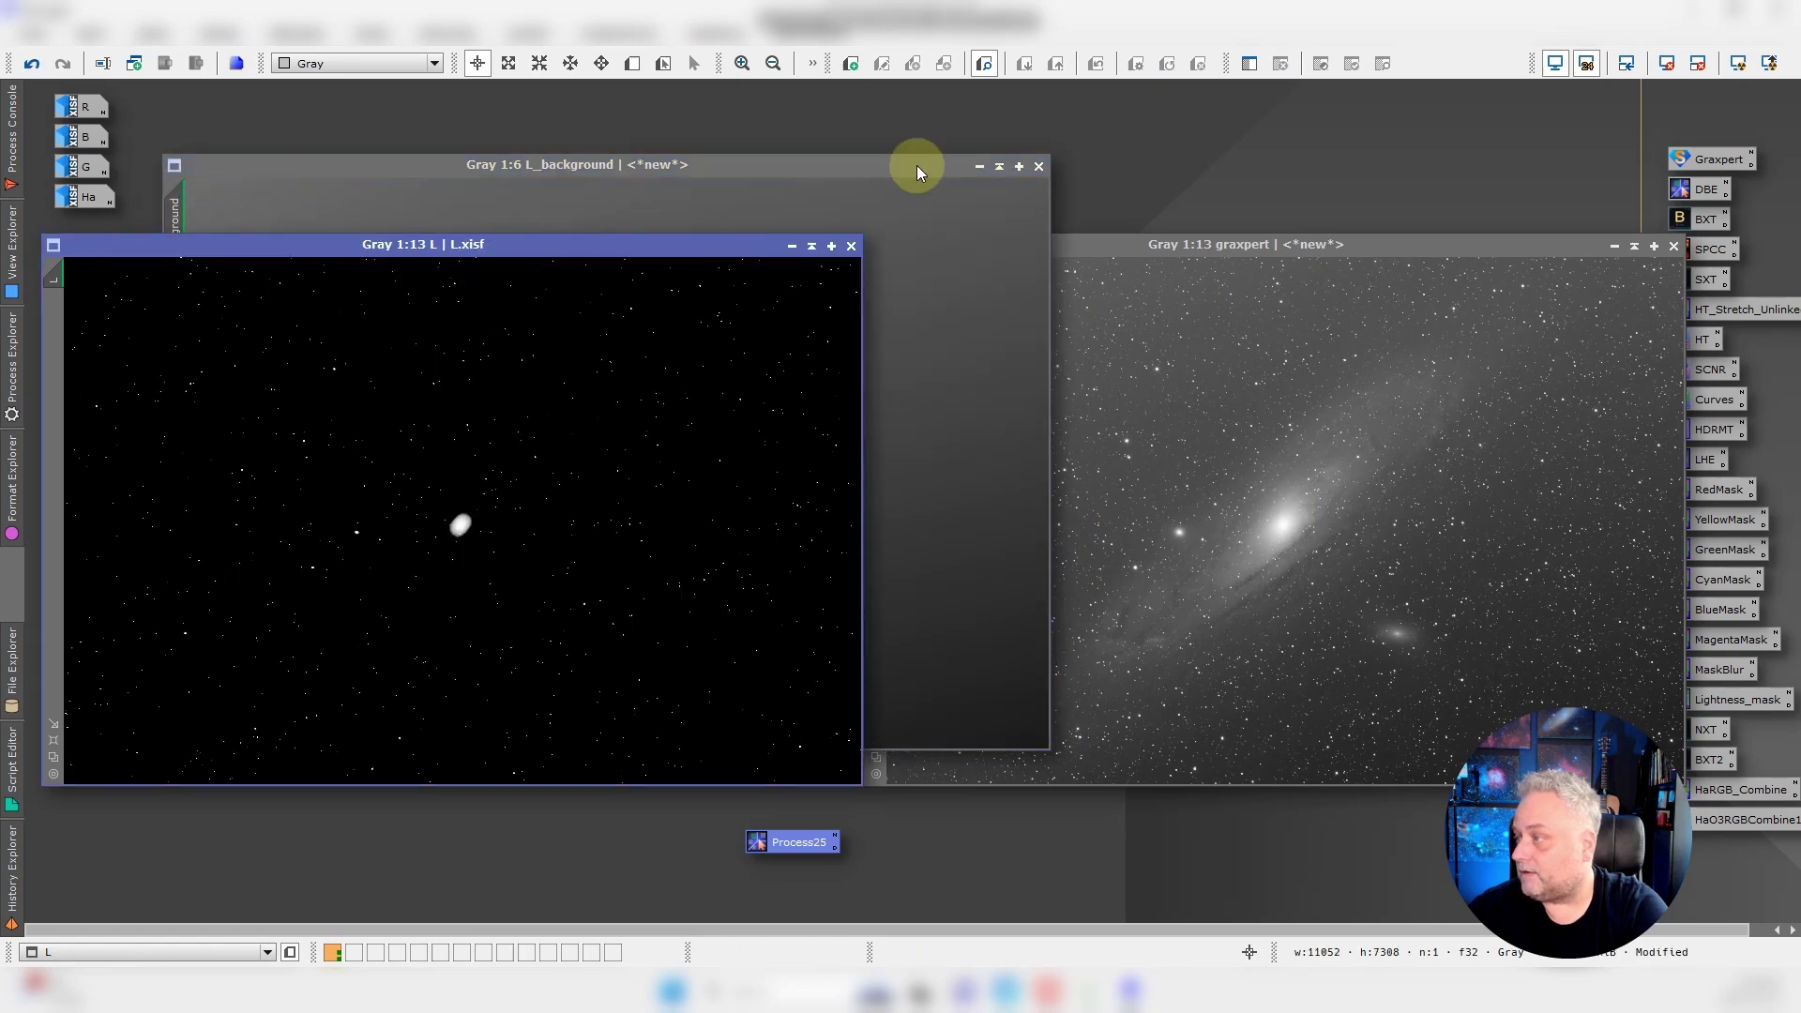
click(1664, 73)
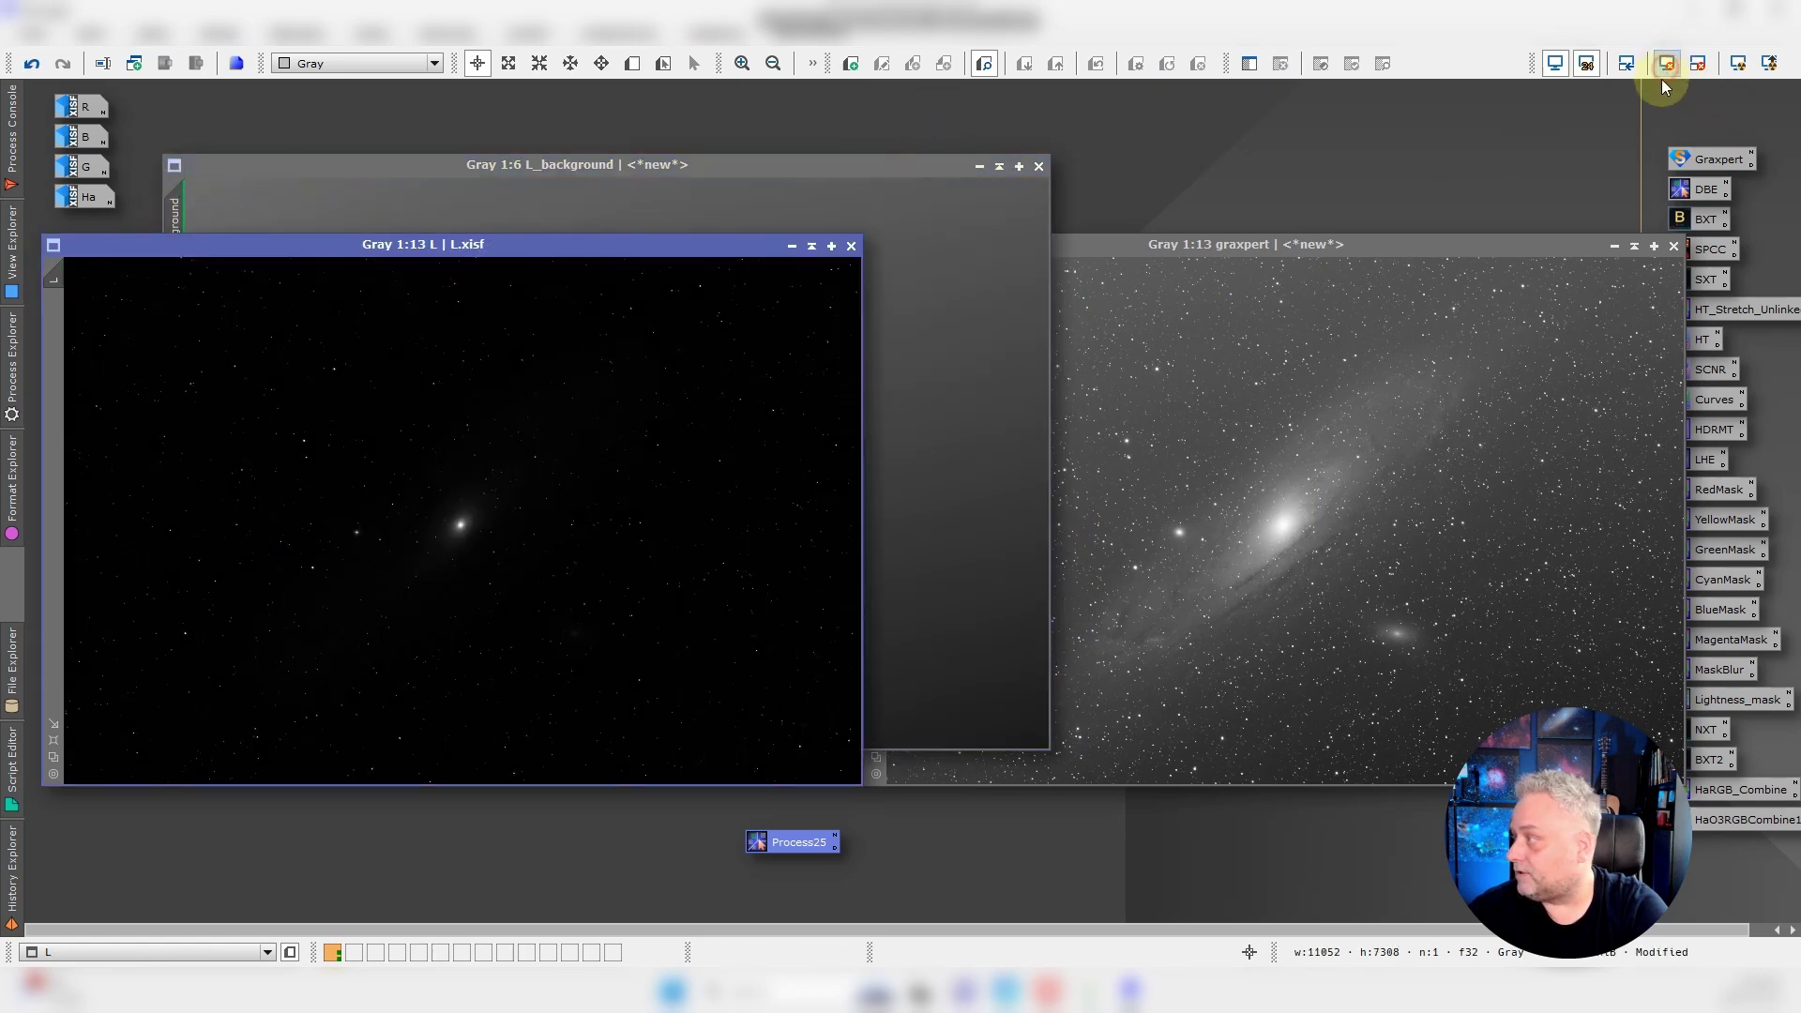
click(1737, 64)
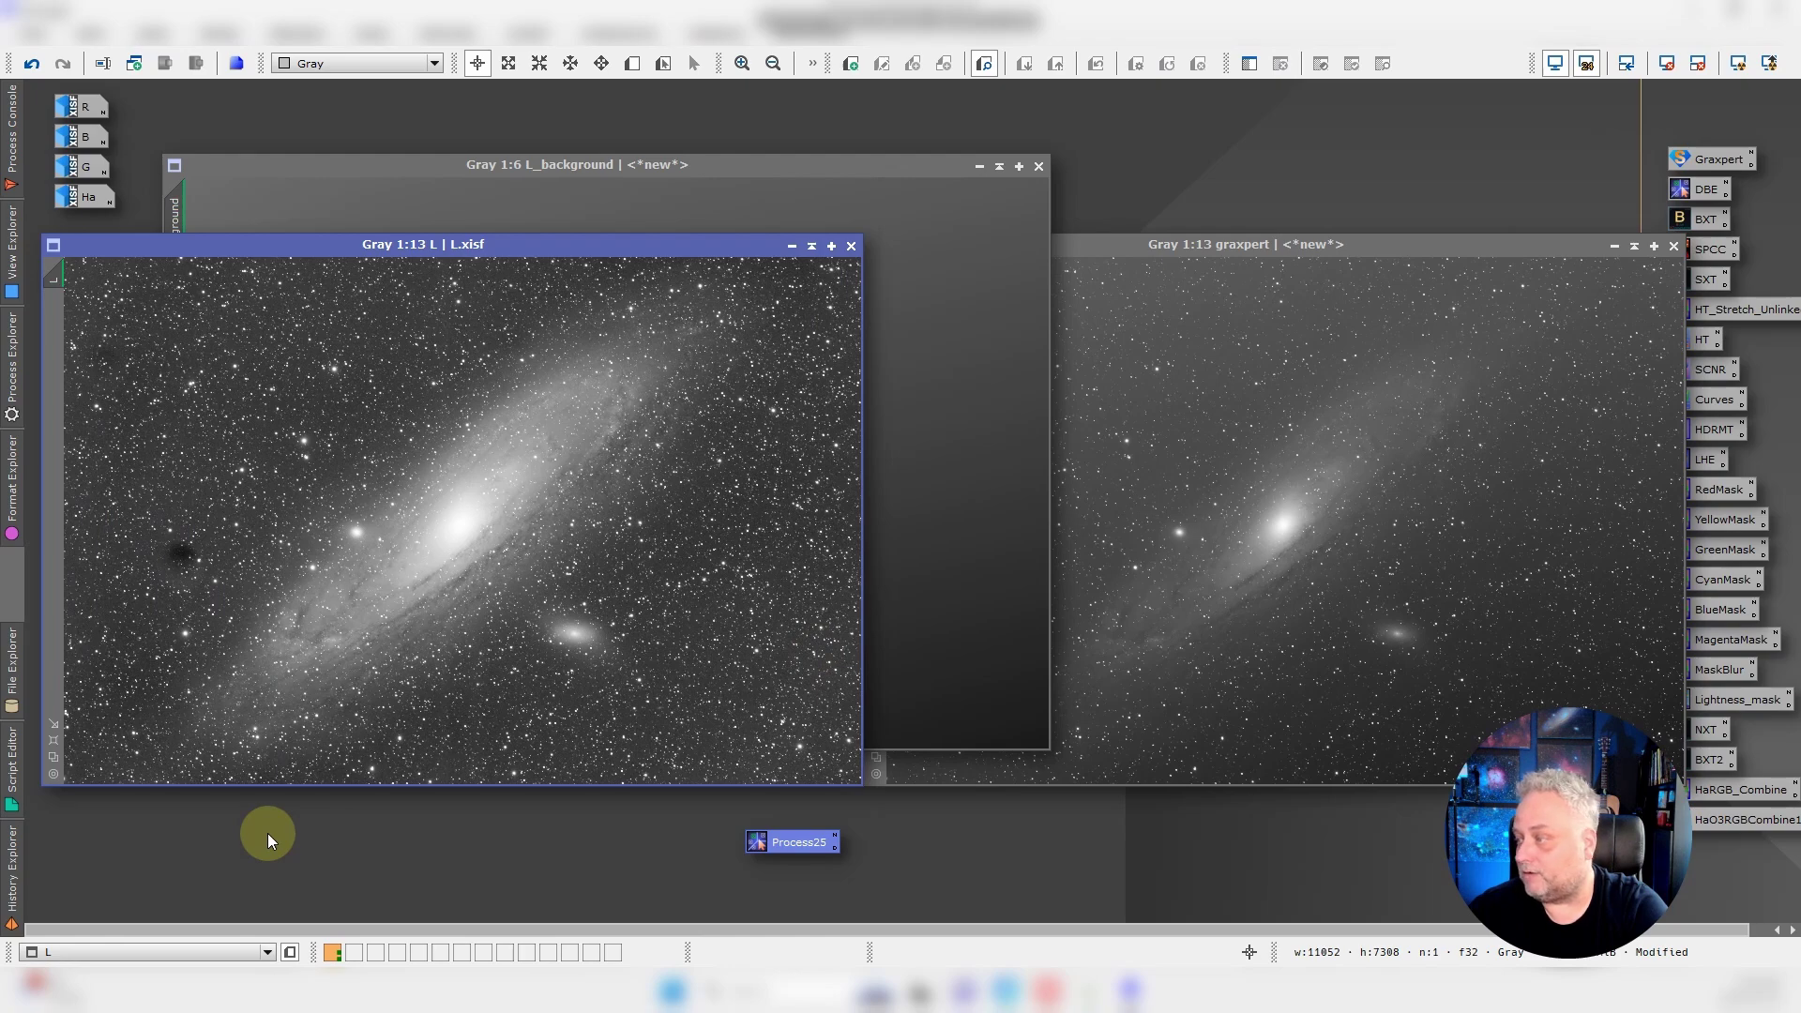
- Launch the GraXpert script from Script > Toolbox with the graxpert image as target
click(1189, 242)
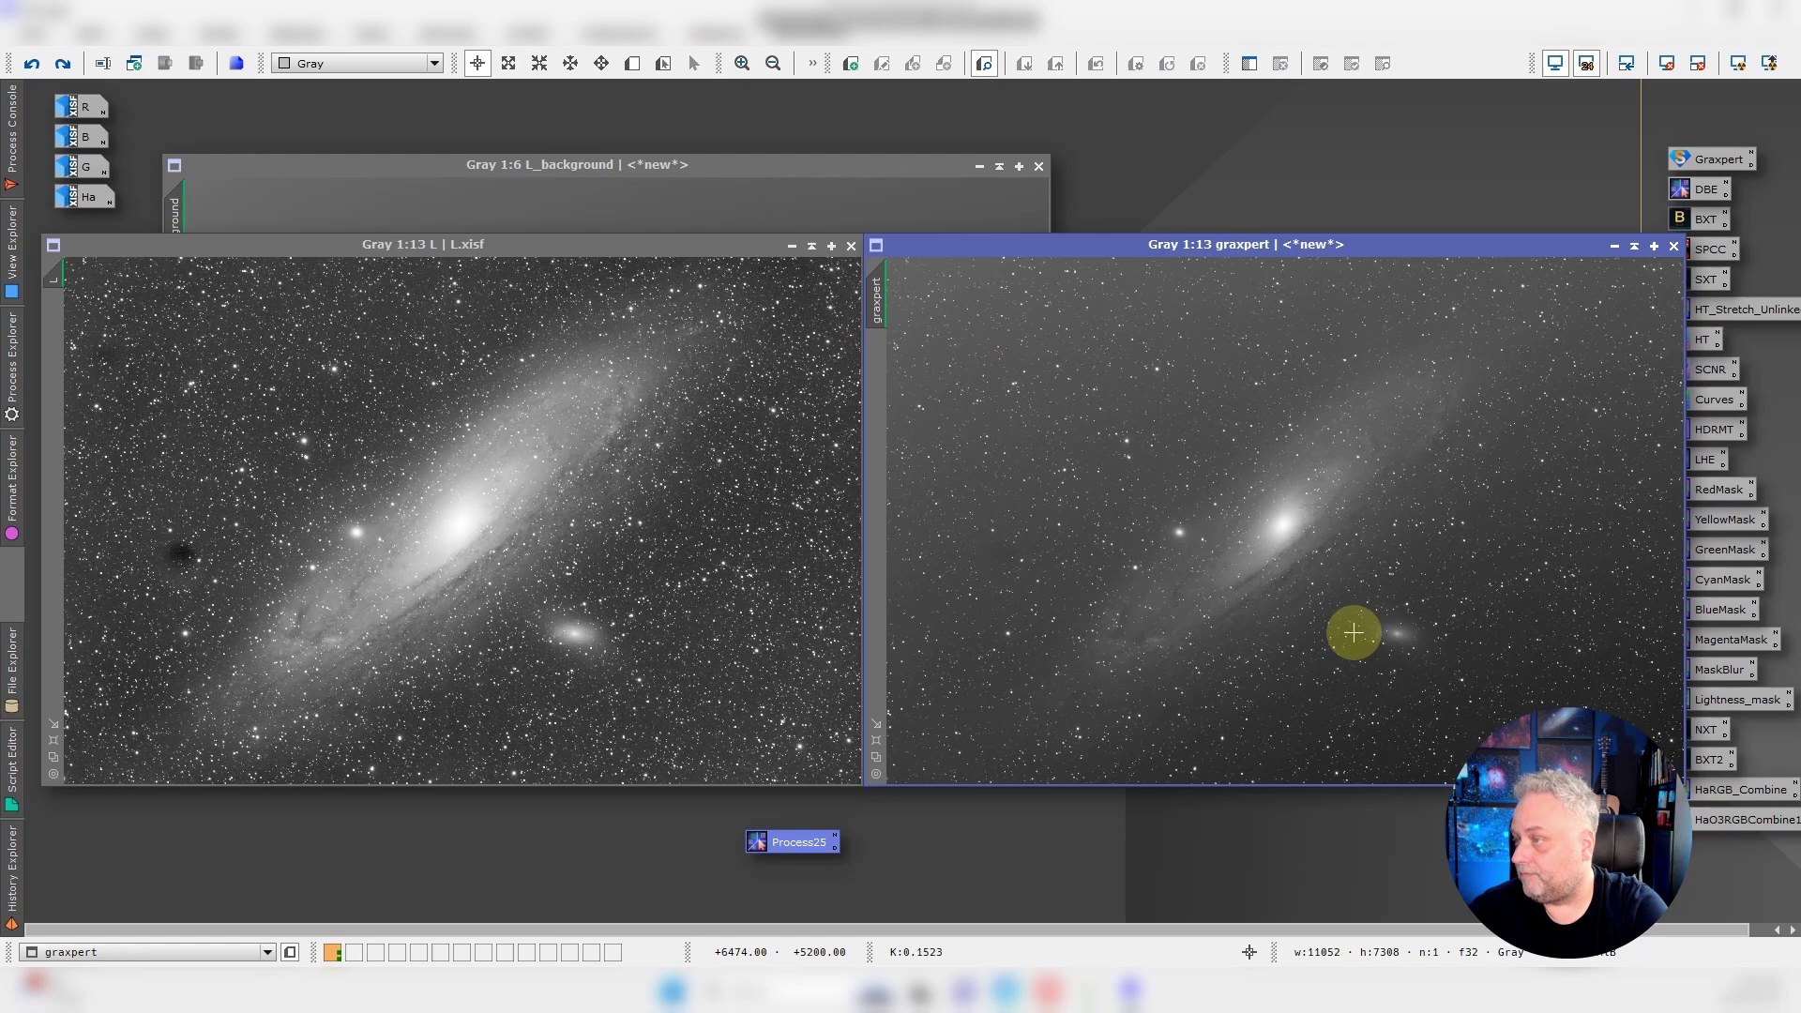
click(526, 33)
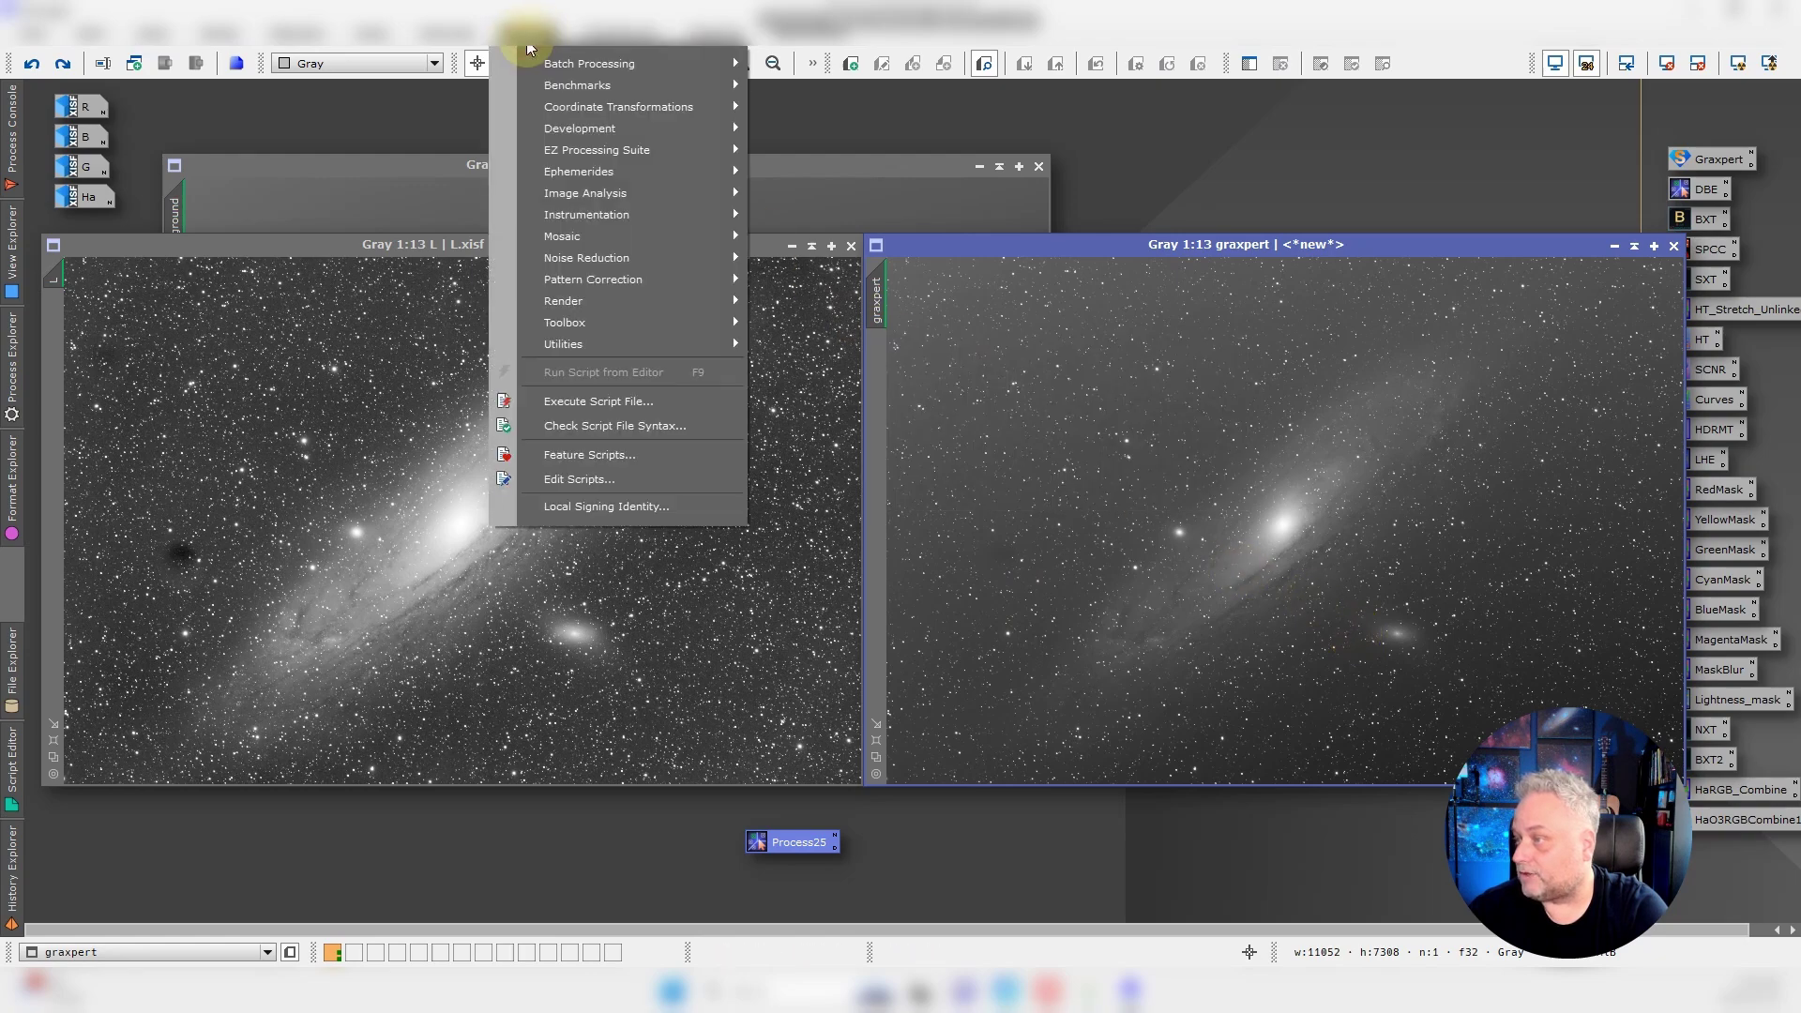
mouse_move(540, 322)
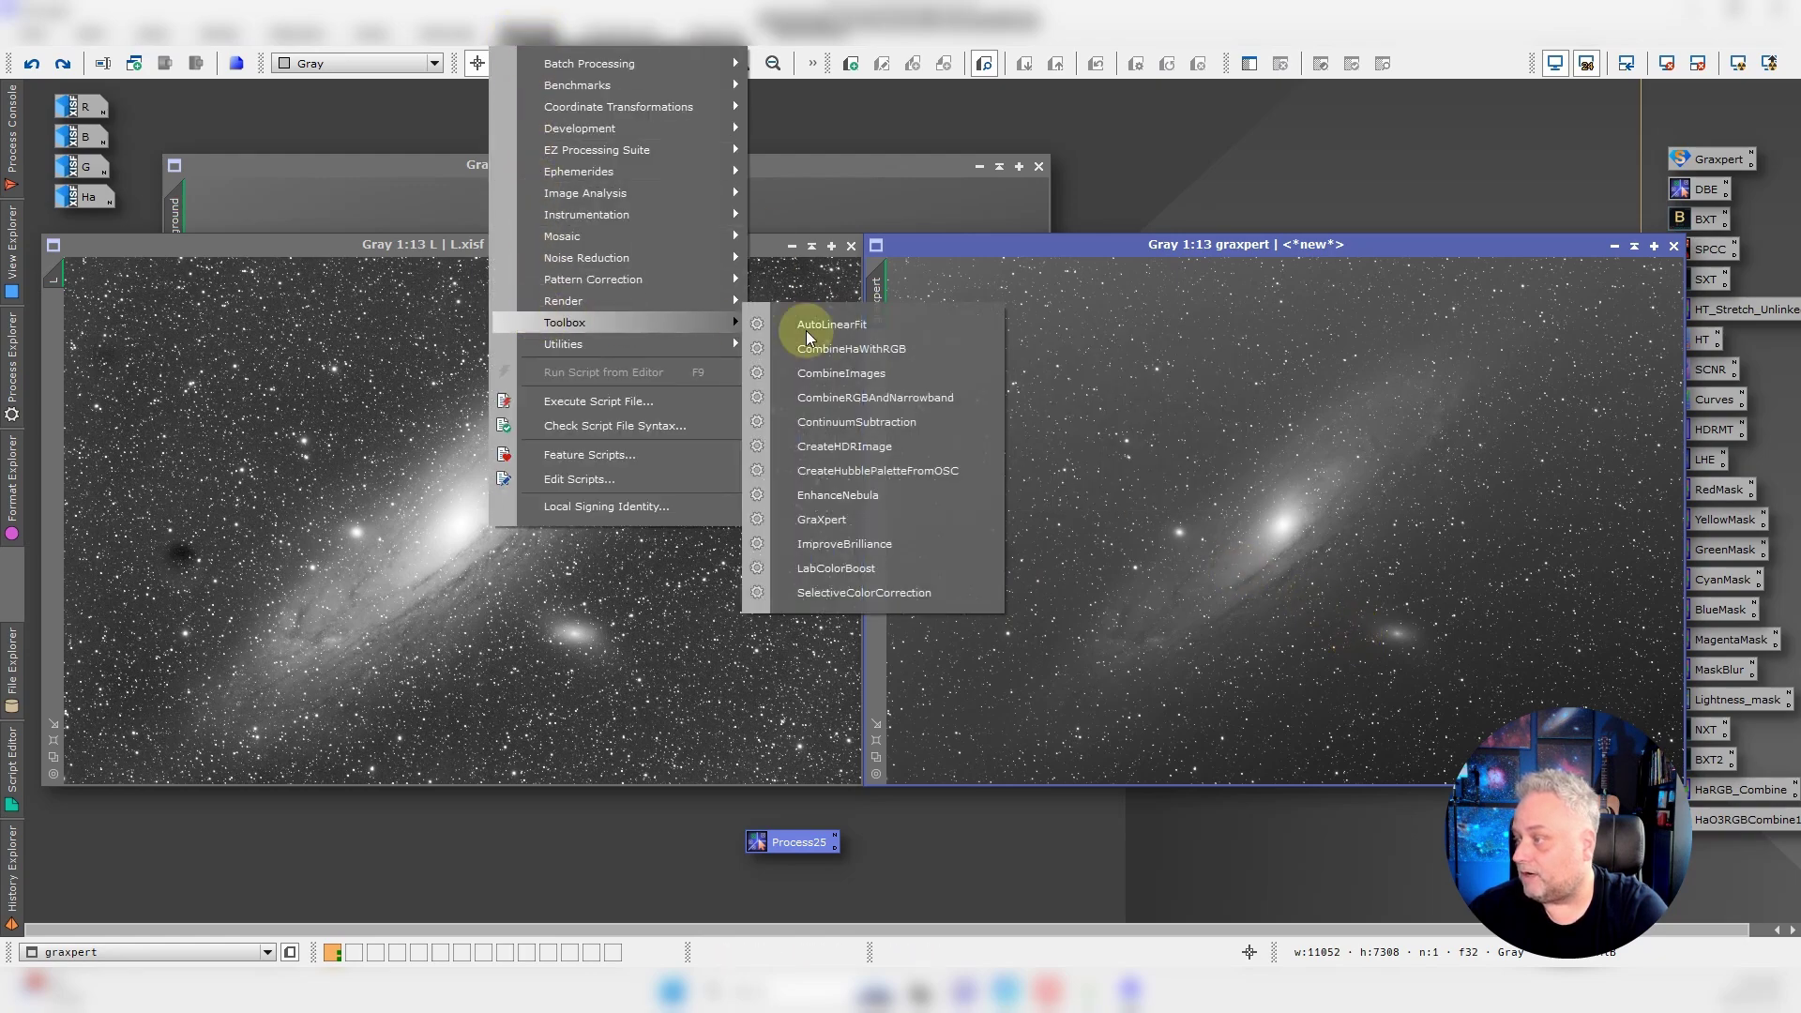
click(844, 519)
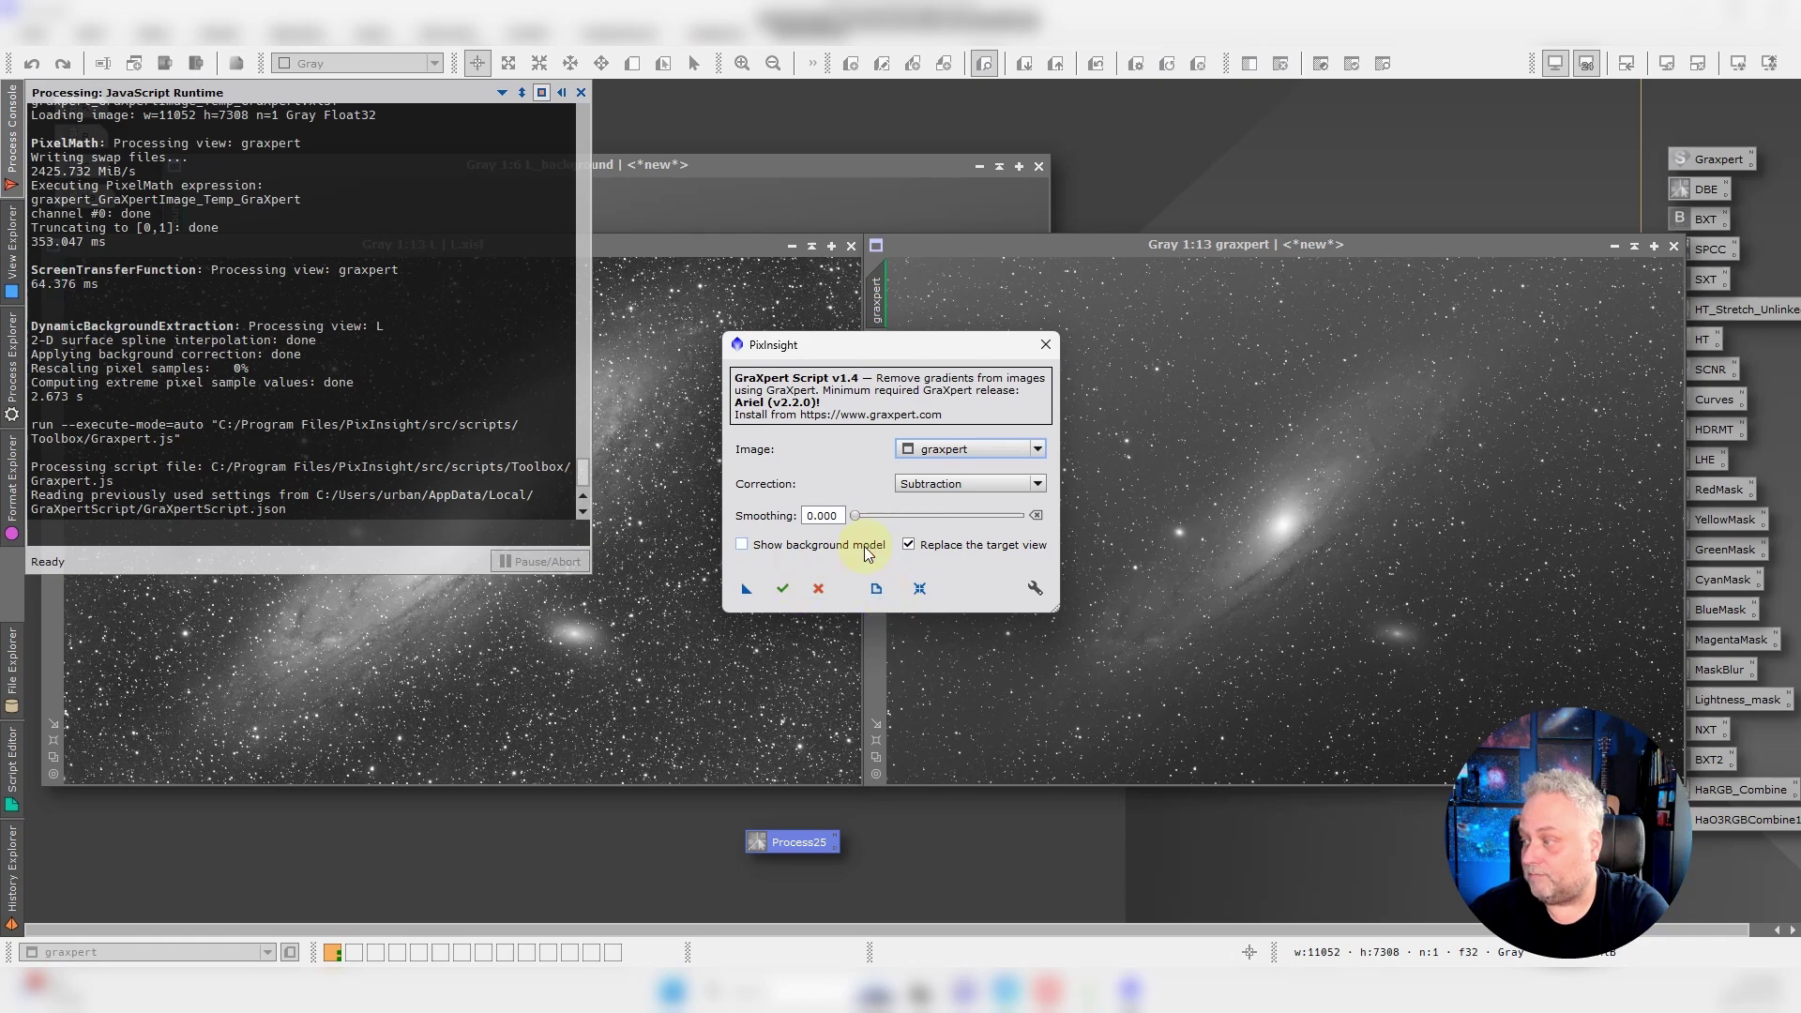
- Run GraXpert on the graxpert image with Show background model enabled
click(744, 545)
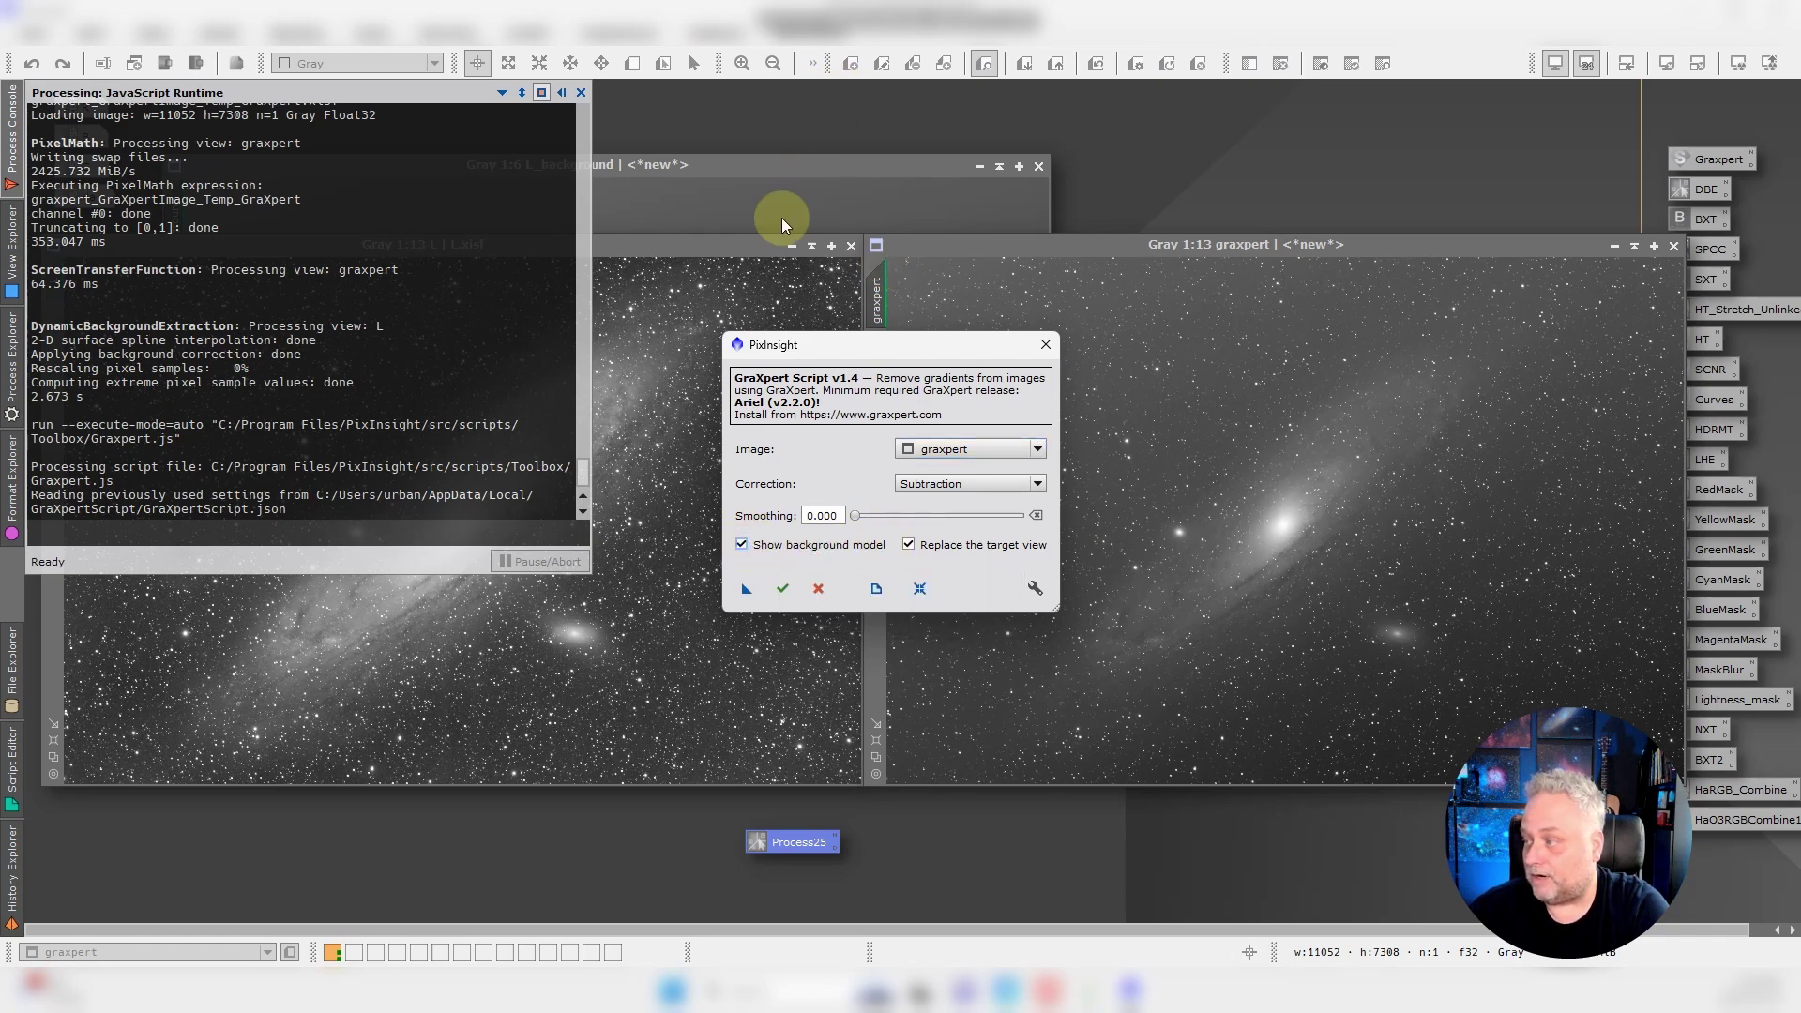
click(783, 588)
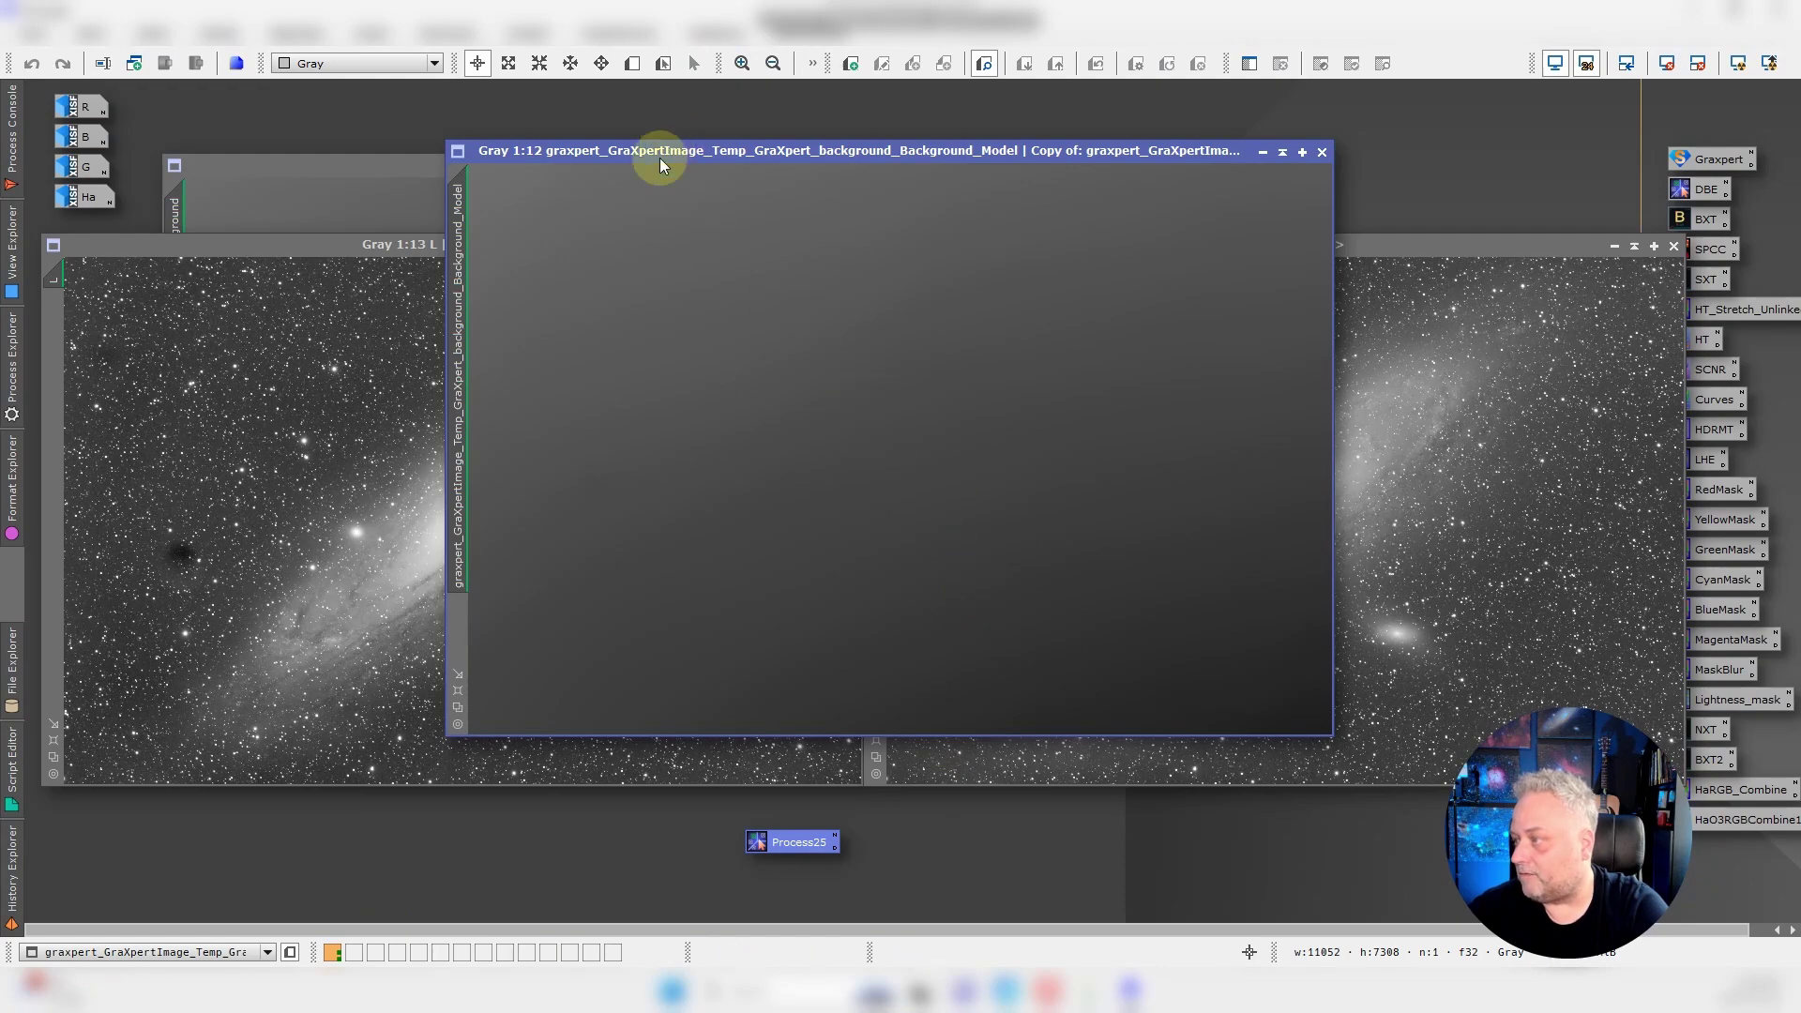
- Place L_background on the left and the GraXpert background model on the right
drag(661, 158, 1090, 195)
click(758, 164)
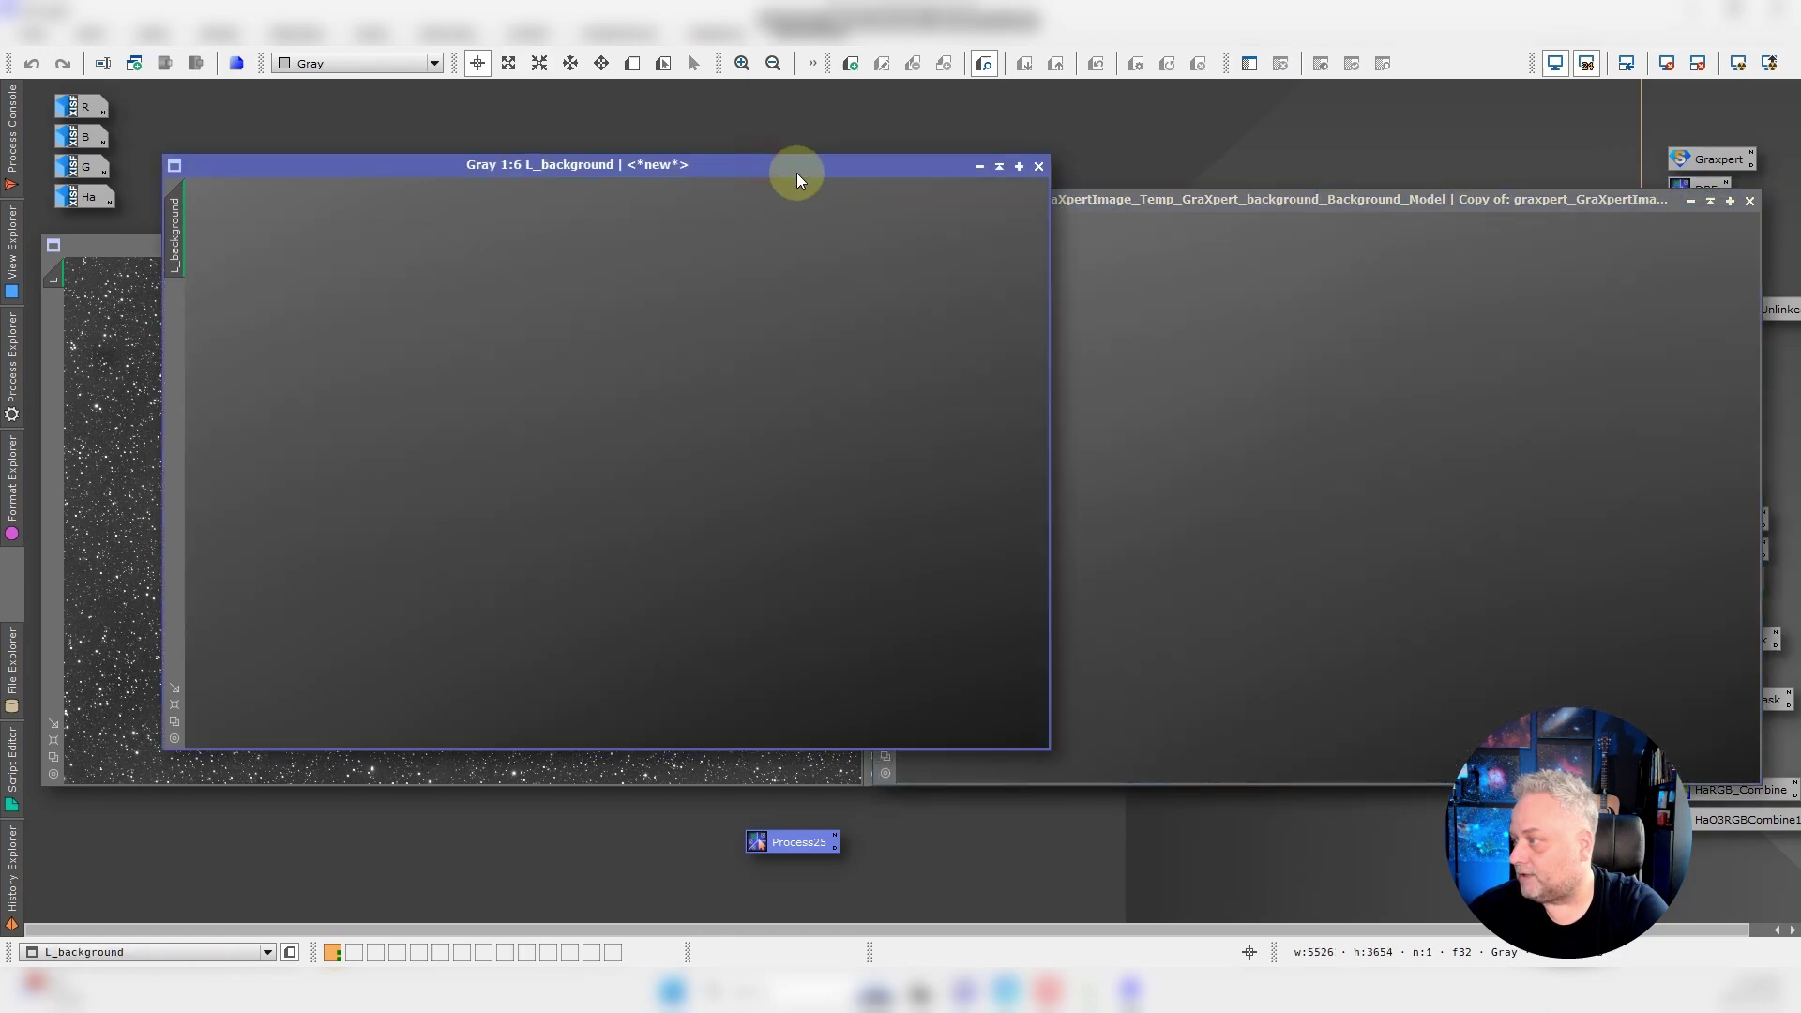
drag(796, 173, 618, 208)
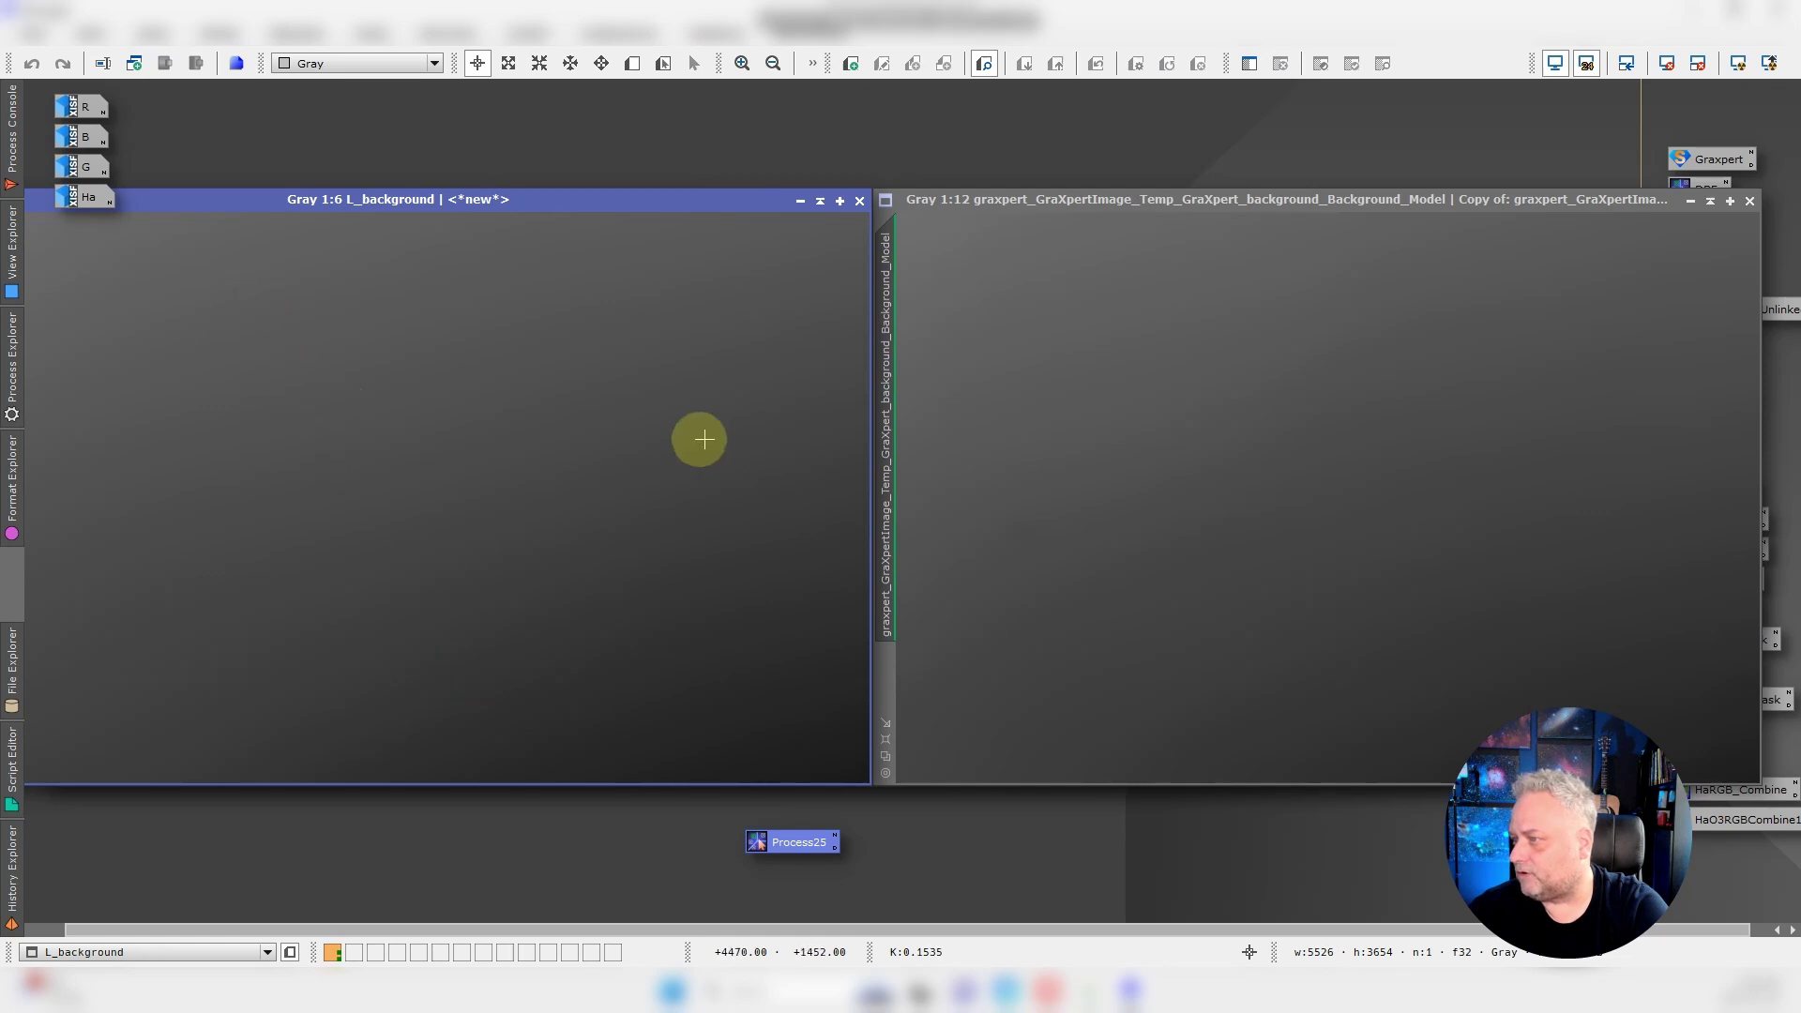
- Minimize L_background and the GraXpert background model to icons at the top
click(800, 201)
drag(510, 503, 478, 145)
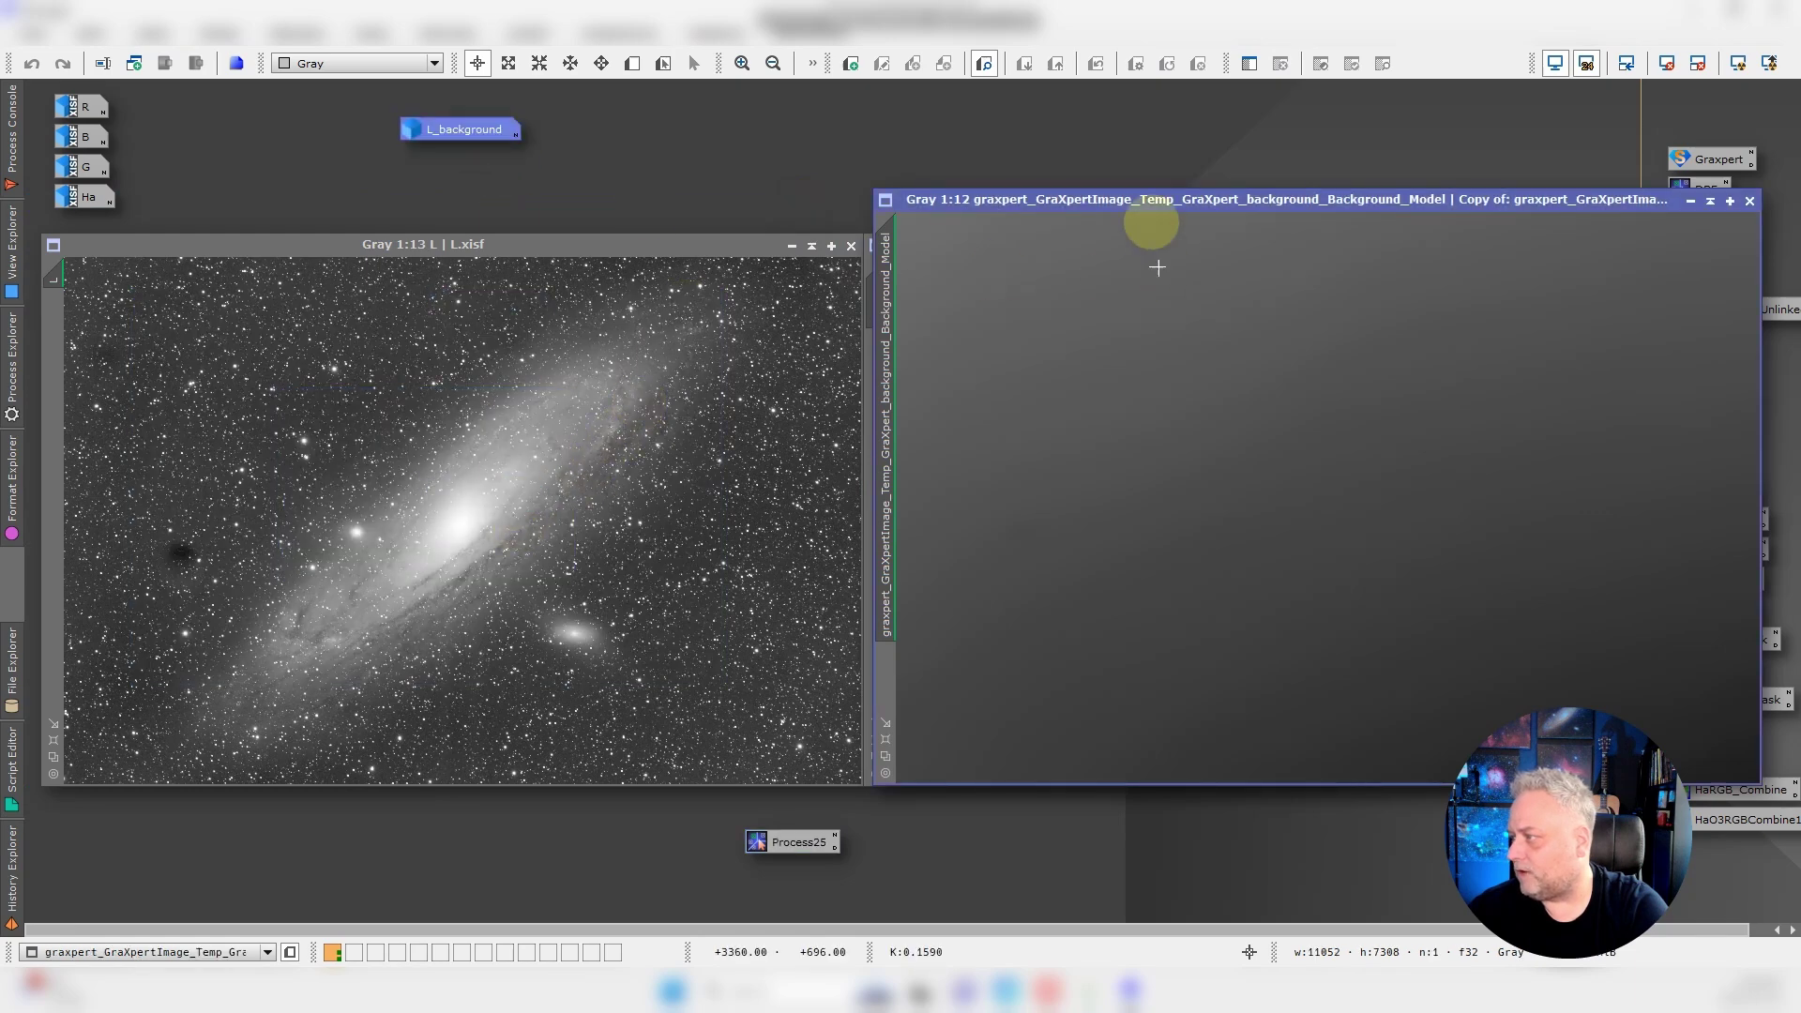
click(1696, 200)
drag(1361, 498, 1086, 155)
- Compare pixel values at the galaxy core in the L and graxpert images
click(661, 248)
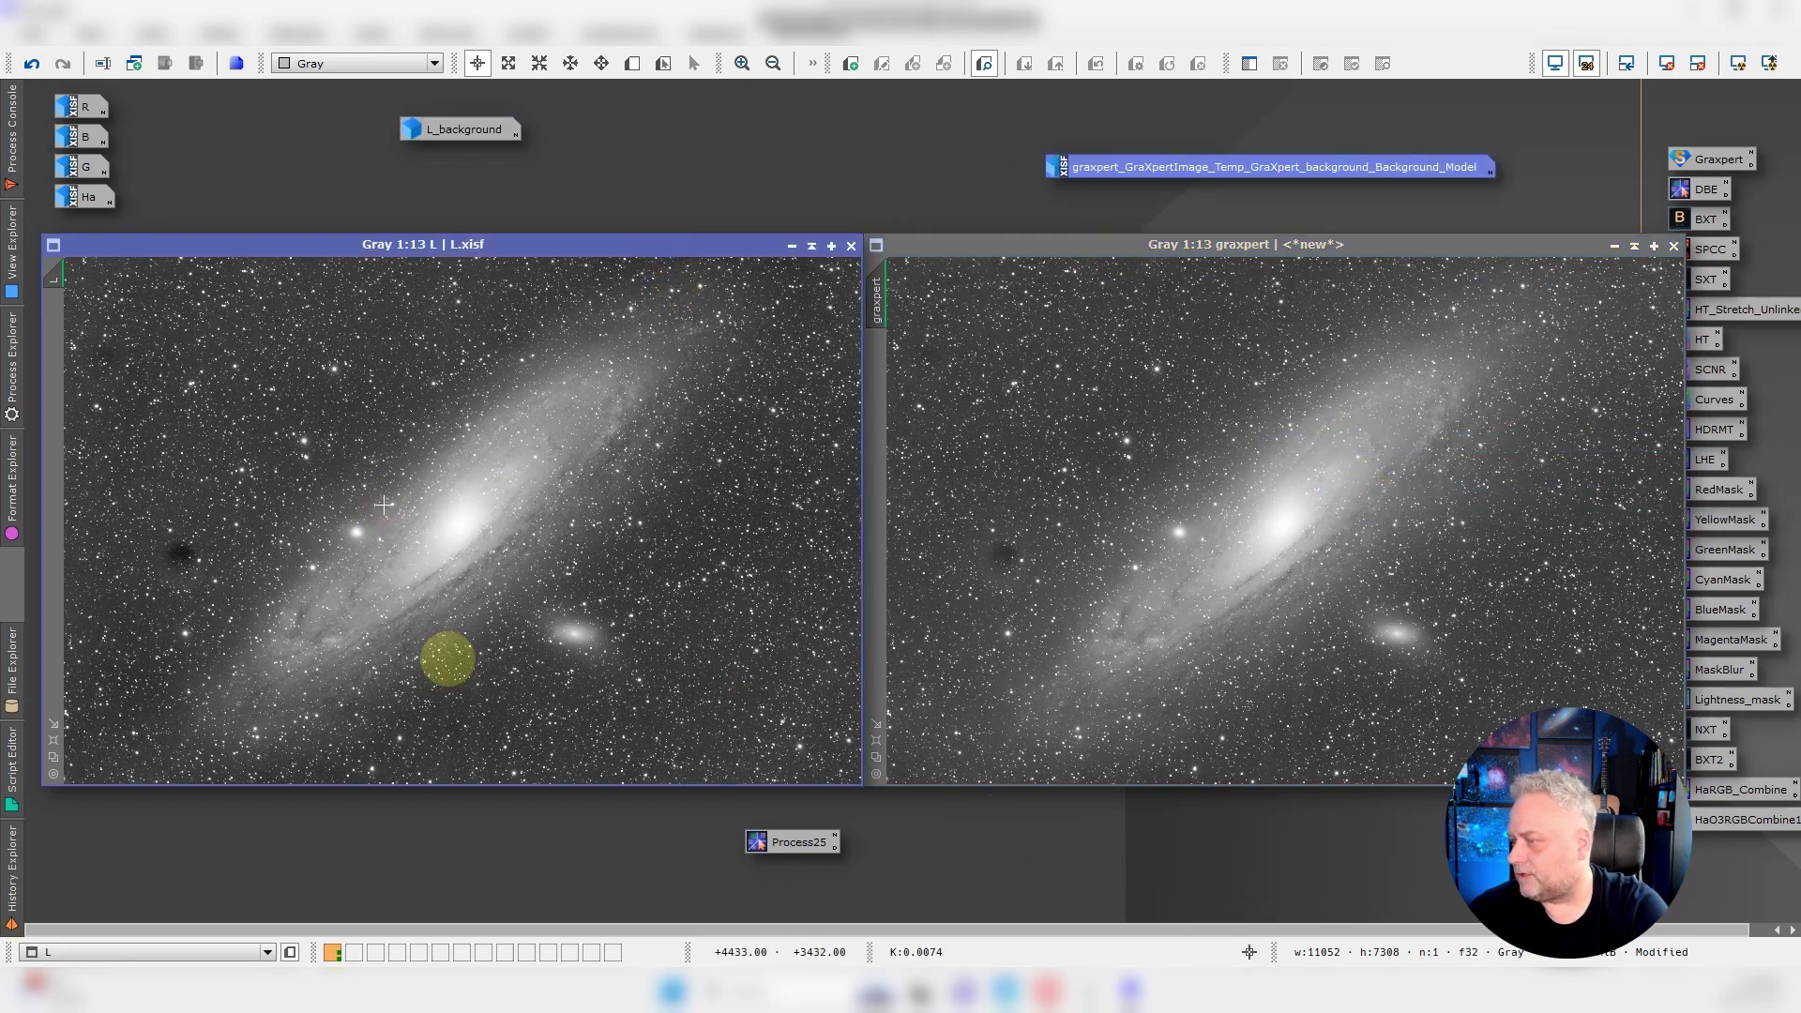
click(504, 499)
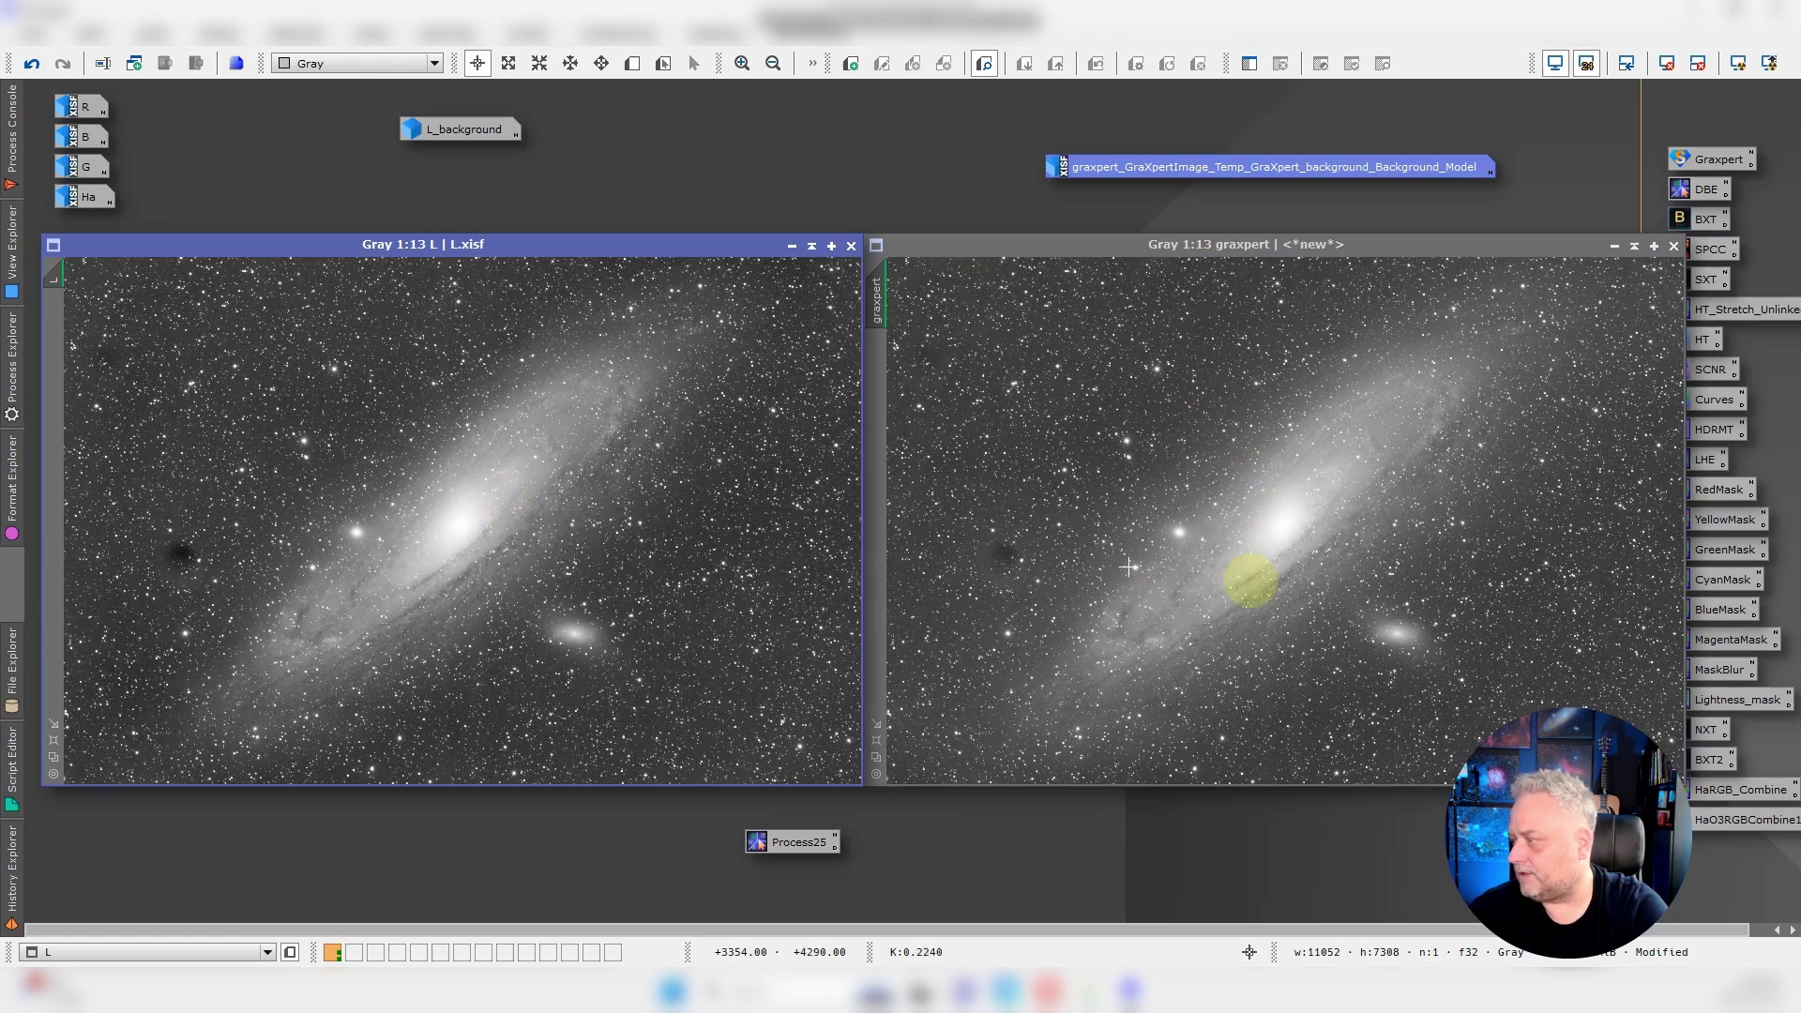
click(1284, 506)
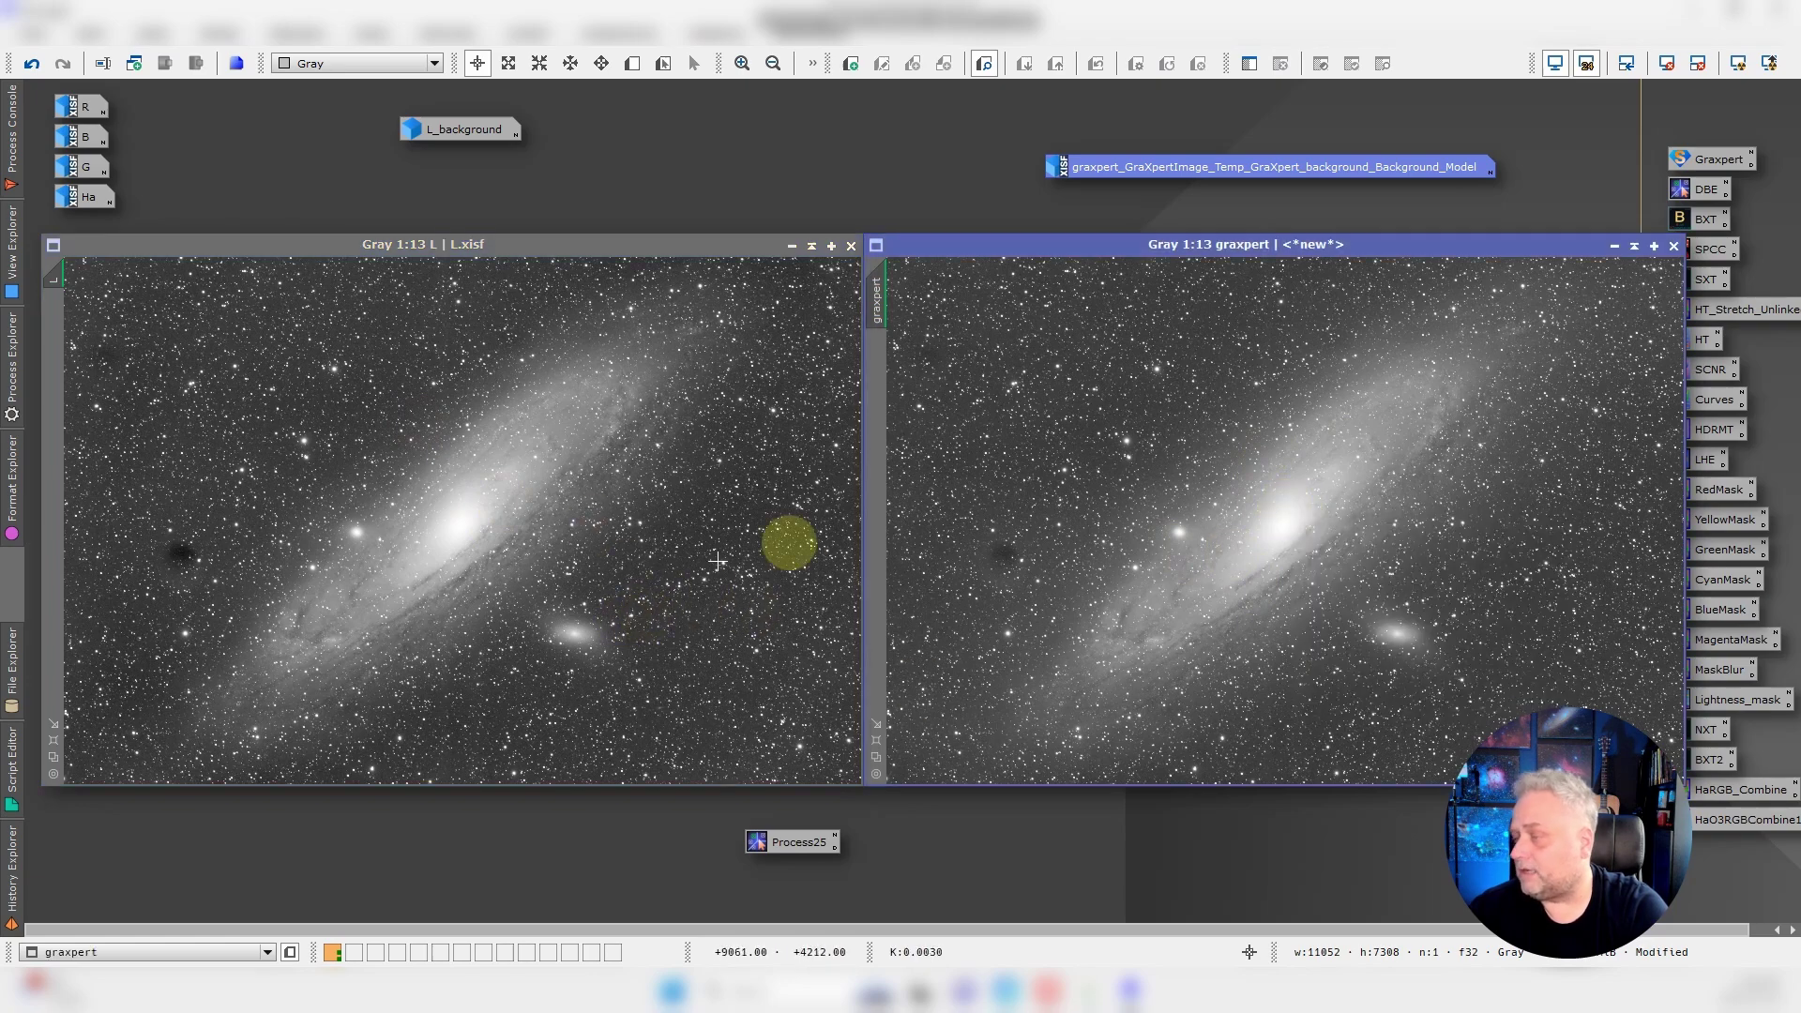